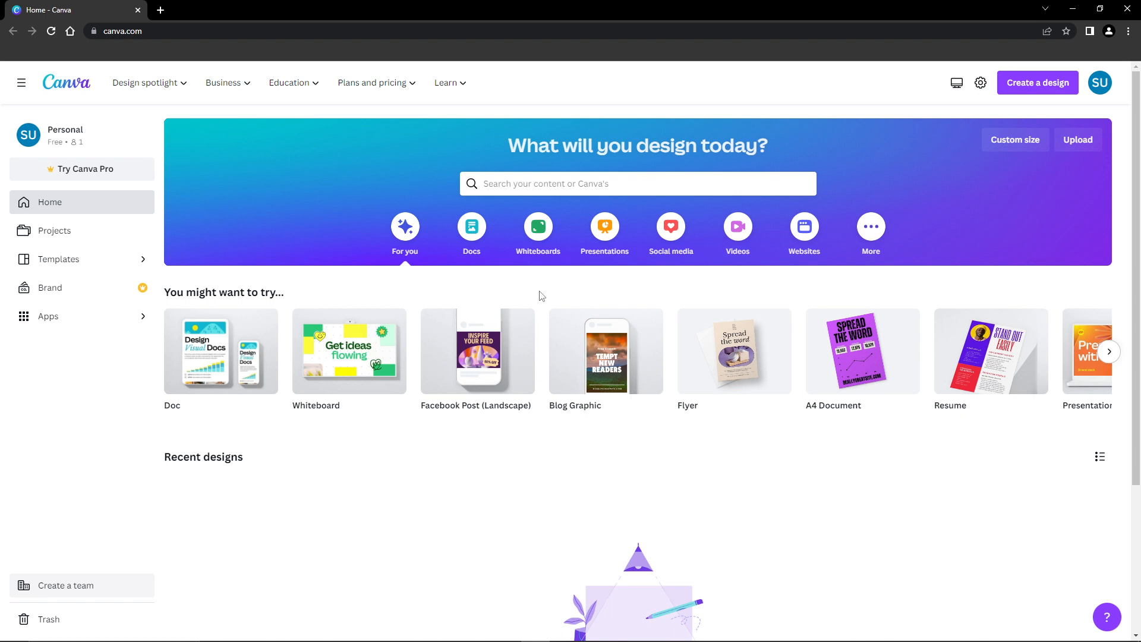
# Step: Search 'thumbna' and open the YouTube Thumbnail gallery of 15,666 templates
pyautogui.click(652, 189)
pyautogui.write('thumbna')
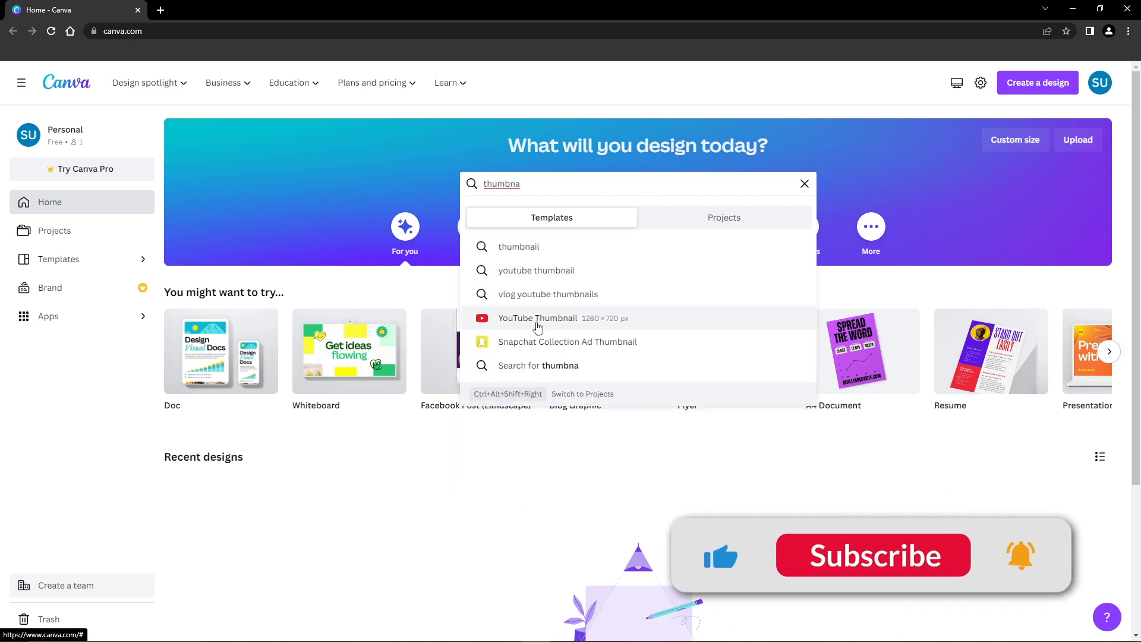
pyautogui.click(538, 318)
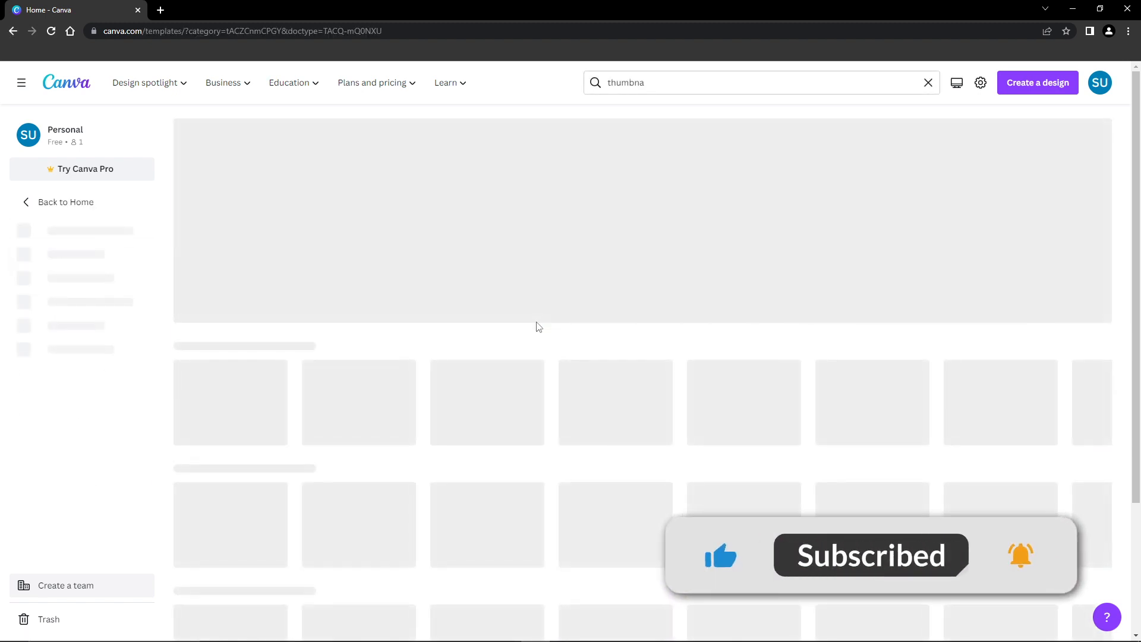
pyautogui.scroll(-3, 556, 320)
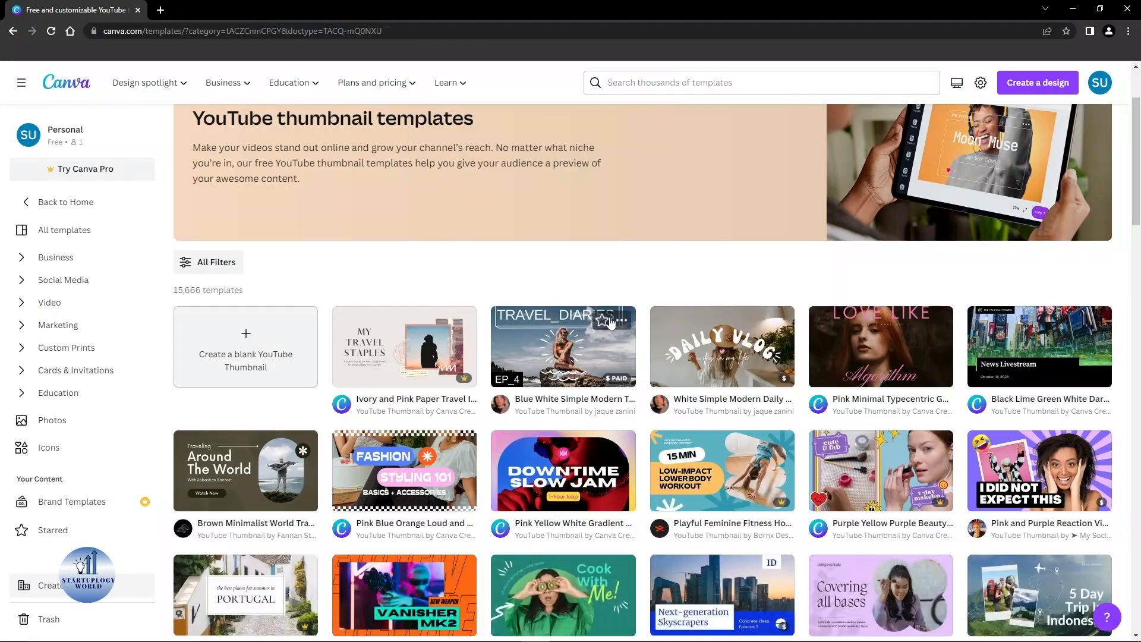
pyautogui.scroll(-1, 651, 369)
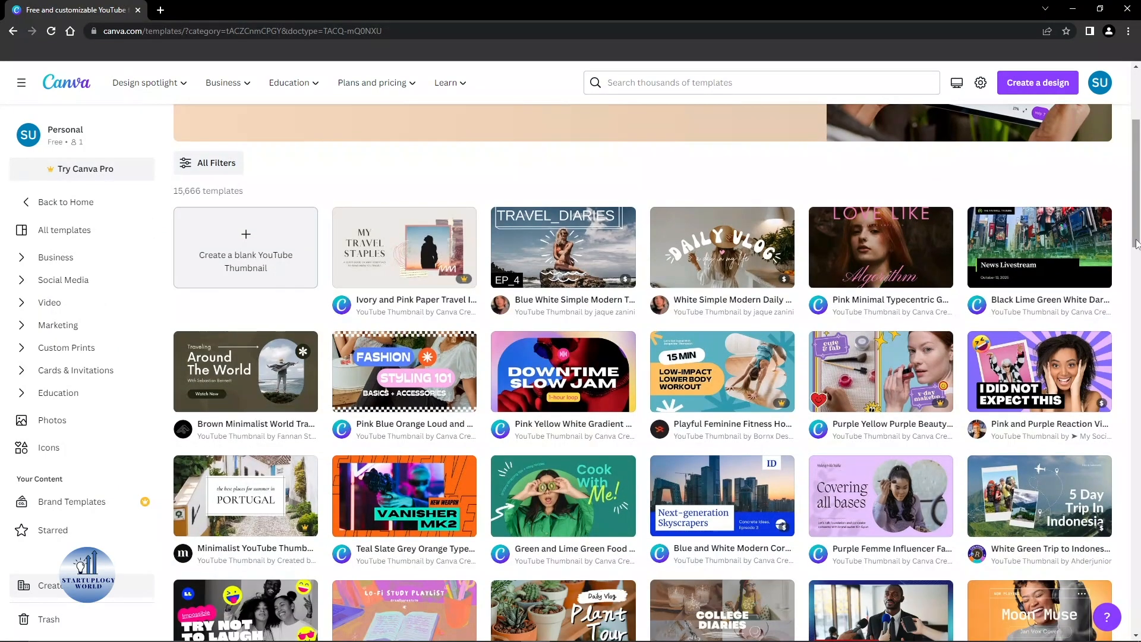
pyautogui.scroll(1, 704, 187)
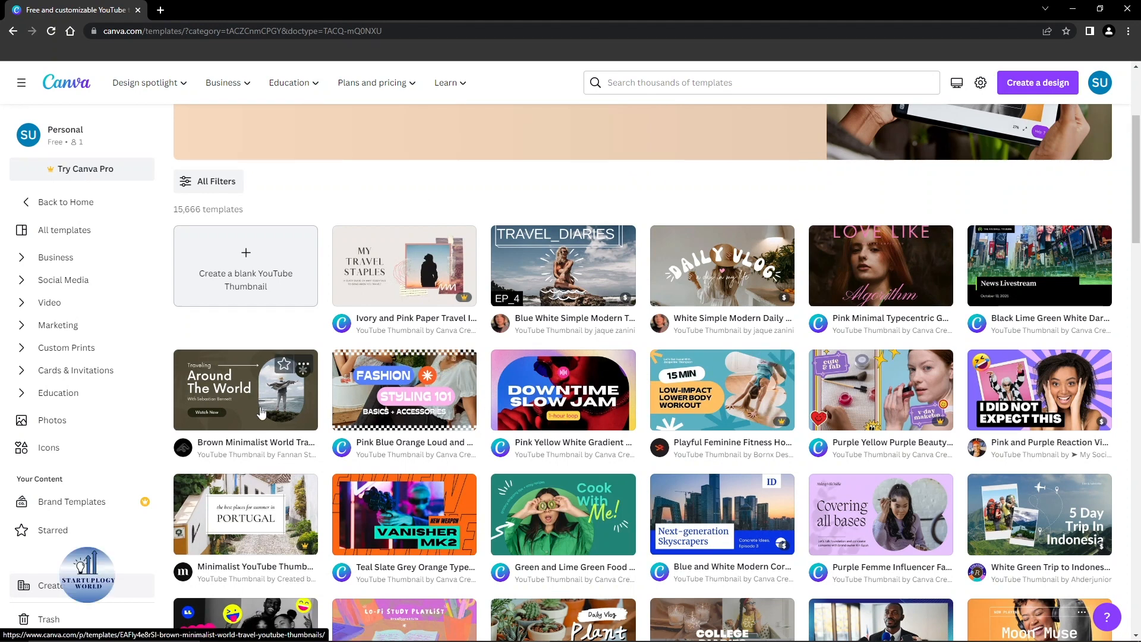
# Step: Create a blank Presentation (16:9) design and show the Elements library
pyautogui.click(1024, 92)
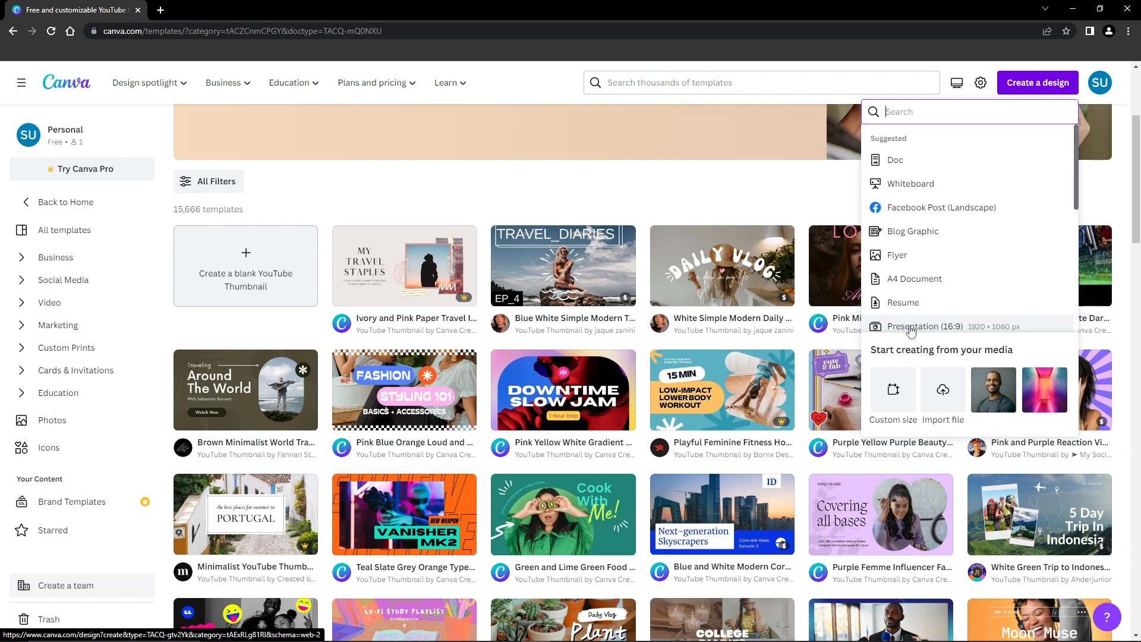
pyautogui.click(1022, 327)
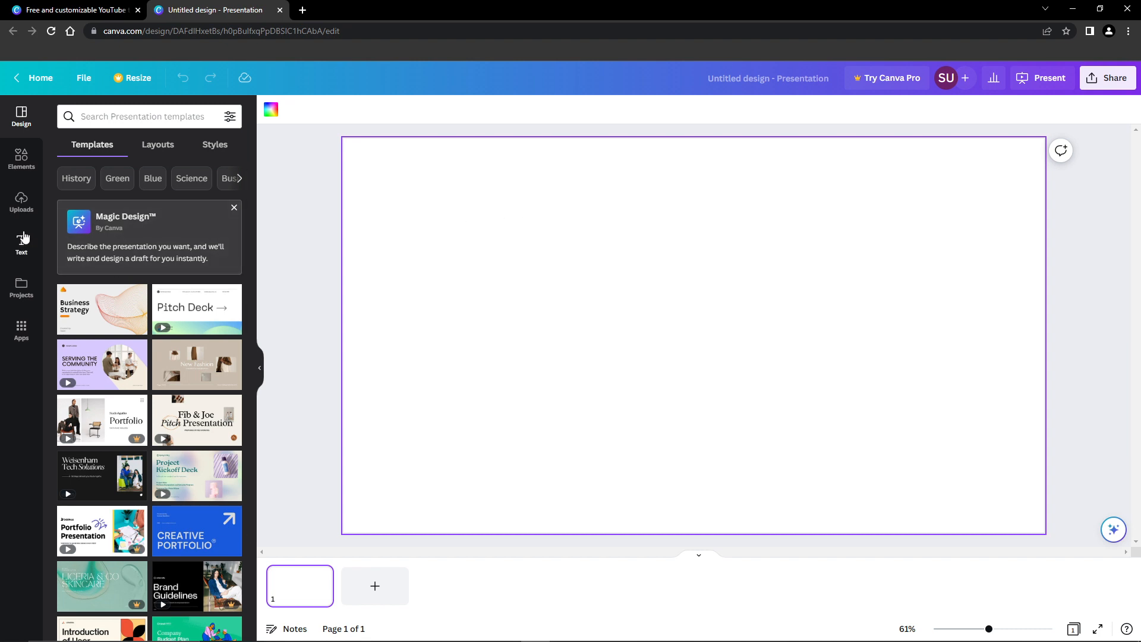
pyautogui.click(22, 158)
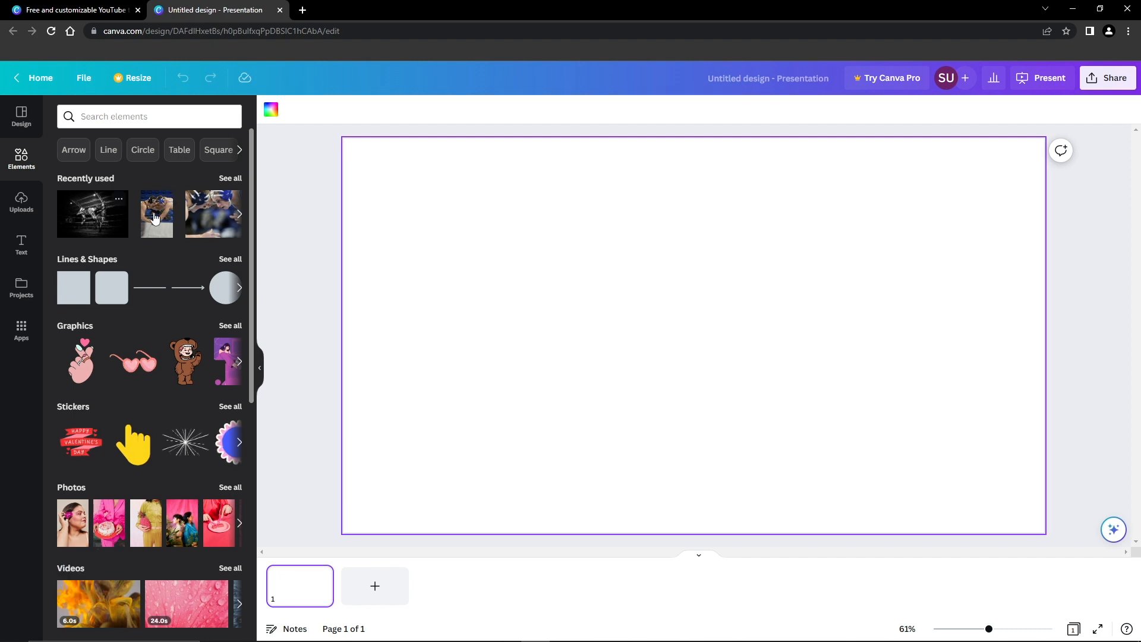
# Step: Add the black-and-white wrestling photo, scale it to full page height, and align it right
pyautogui.click(76, 225)
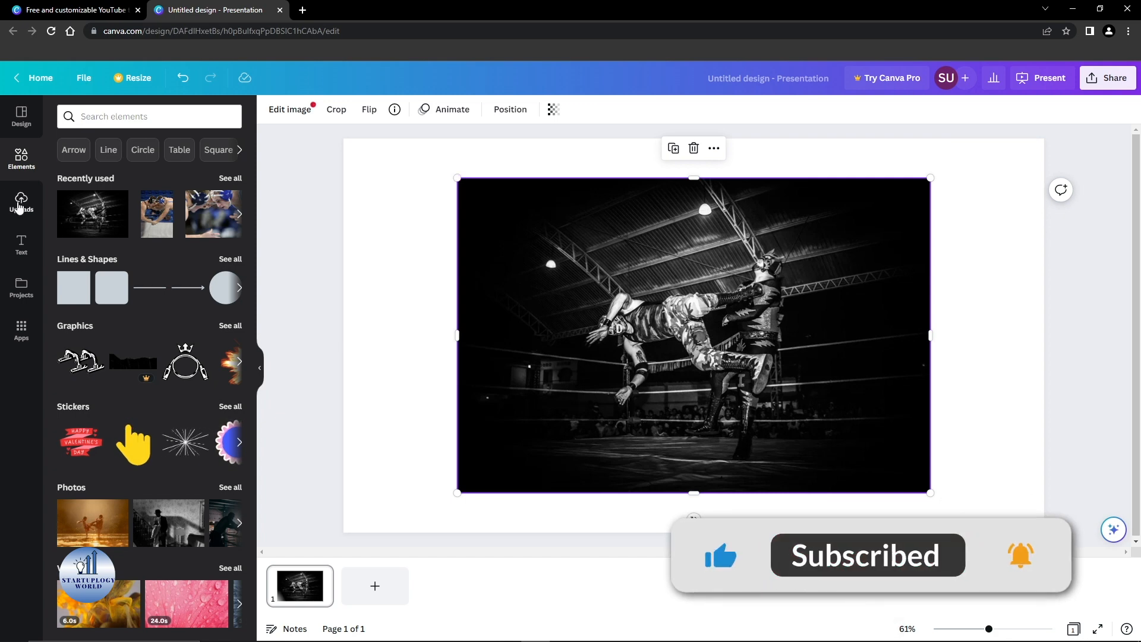
pyautogui.click(21, 202)
pyautogui.click(27, 164)
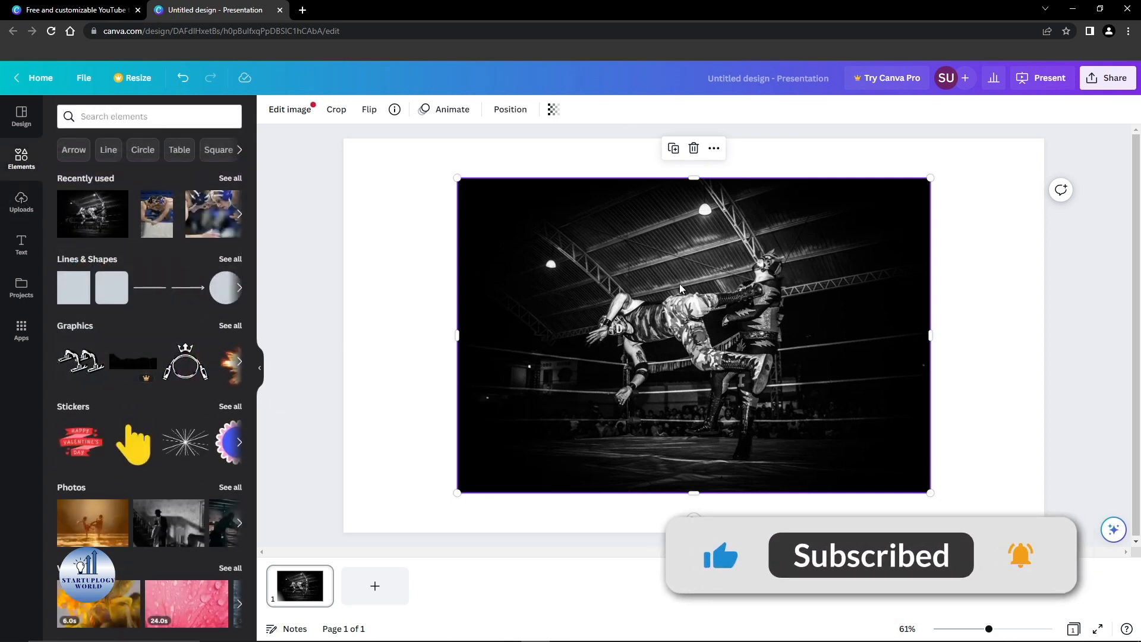
pyautogui.moveTo(713, 326); pyautogui.dragTo(600, 286)
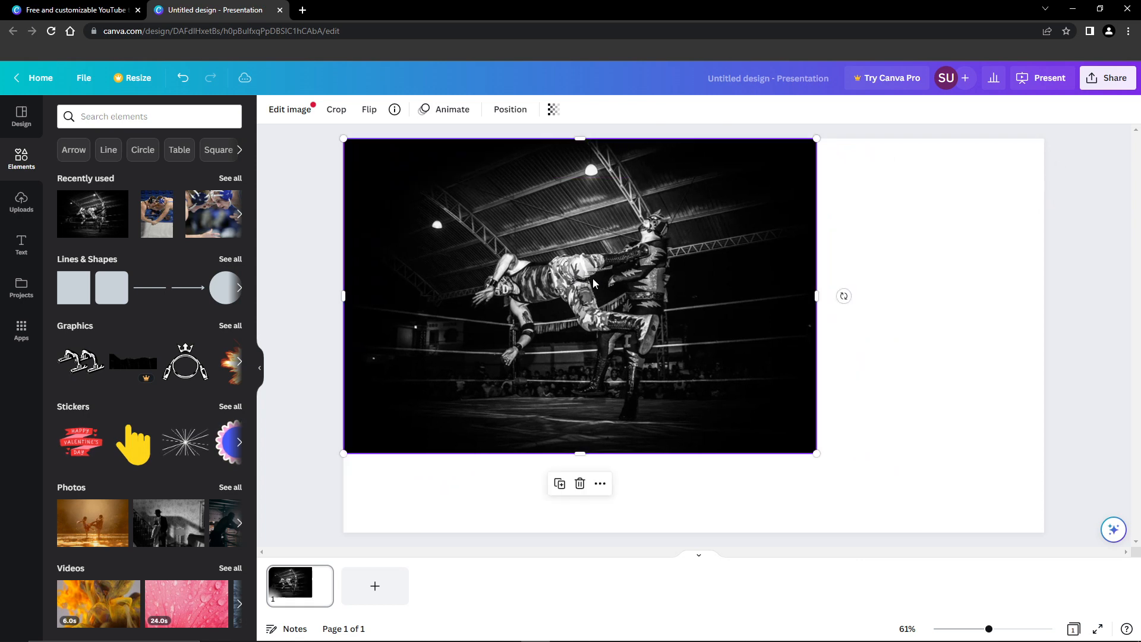
pyautogui.moveTo(816, 450); pyautogui.dragTo(960, 491)
pyautogui.moveTo(749, 369); pyautogui.dragTo(859, 369)
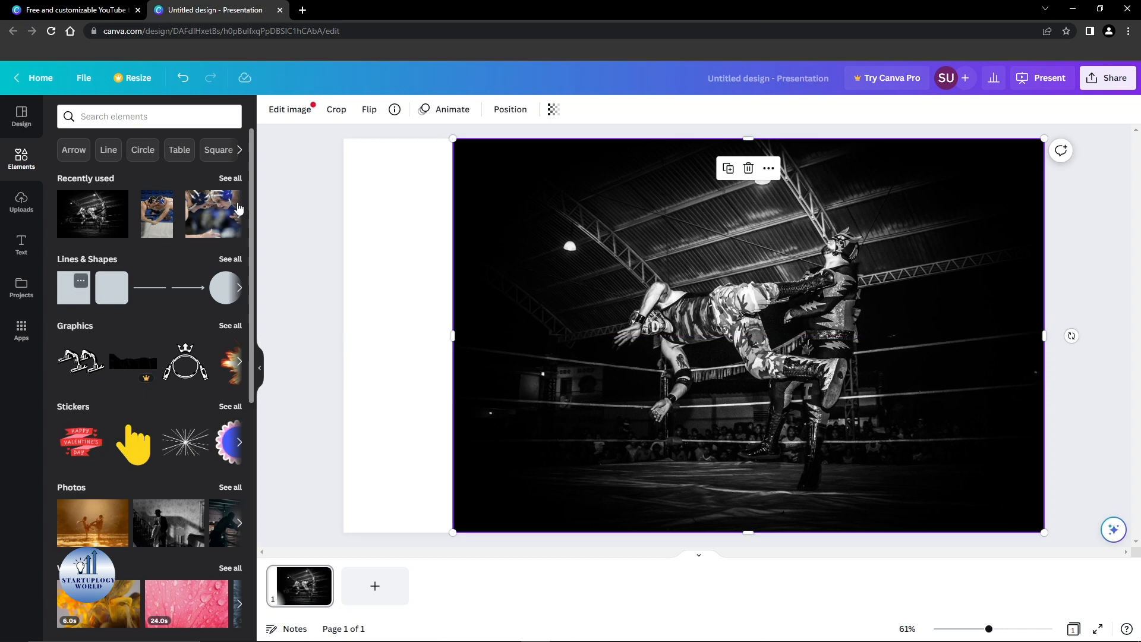
# Step: Add a square and stretch it into a tall bar along the page's left edge
pyautogui.click(400, 218)
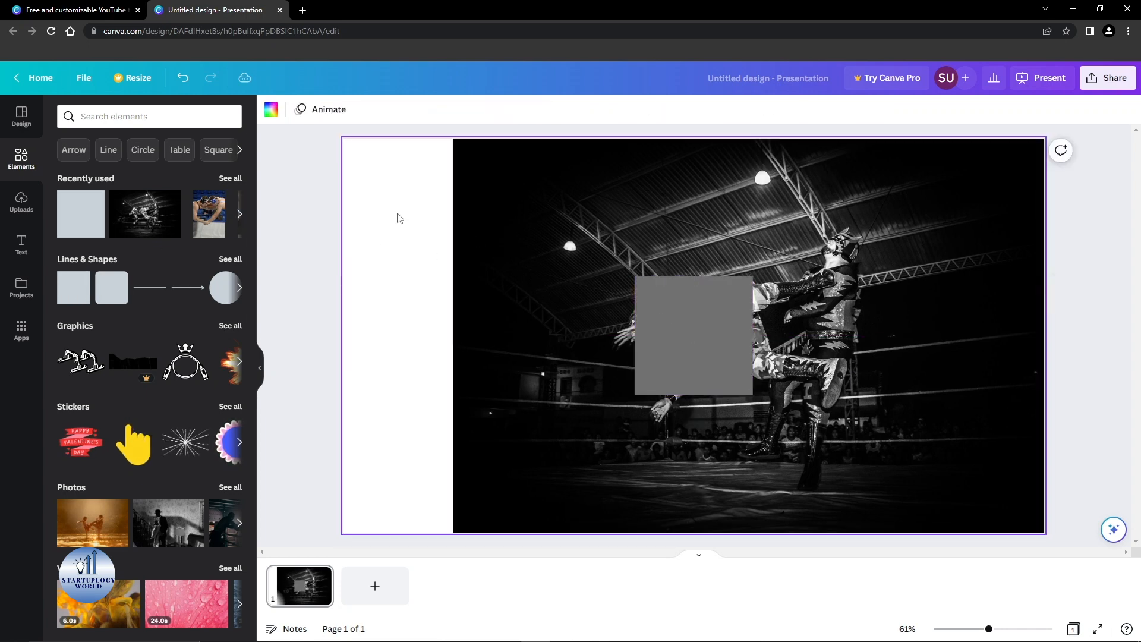
pyautogui.moveTo(721, 334); pyautogui.dragTo(426, 190)
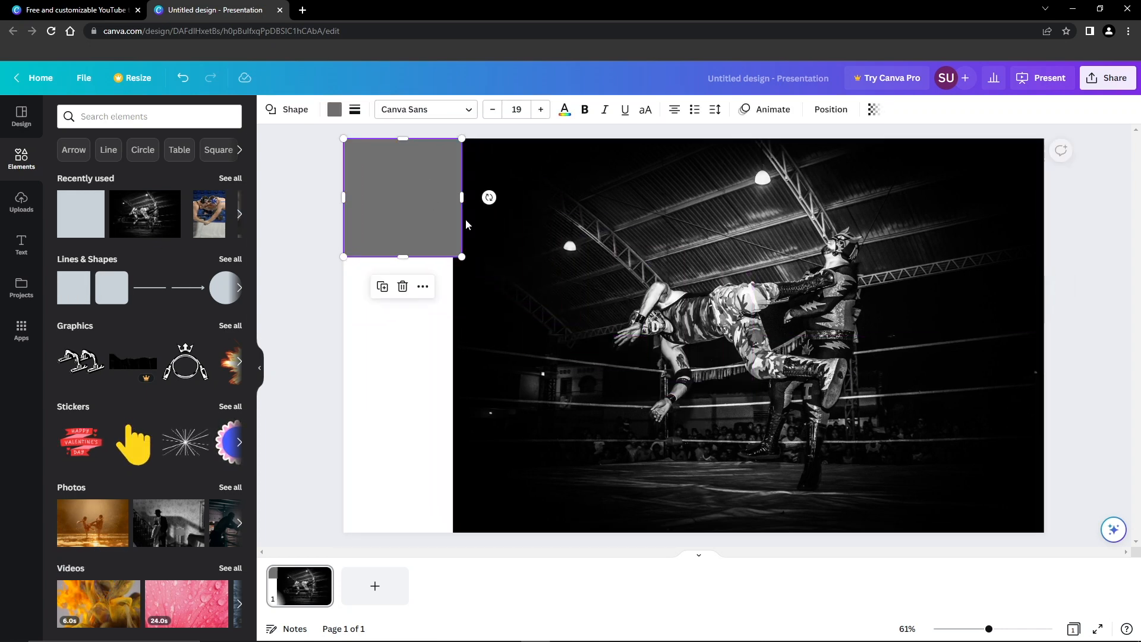
pyautogui.moveTo(462, 257); pyautogui.dragTo(458, 532)
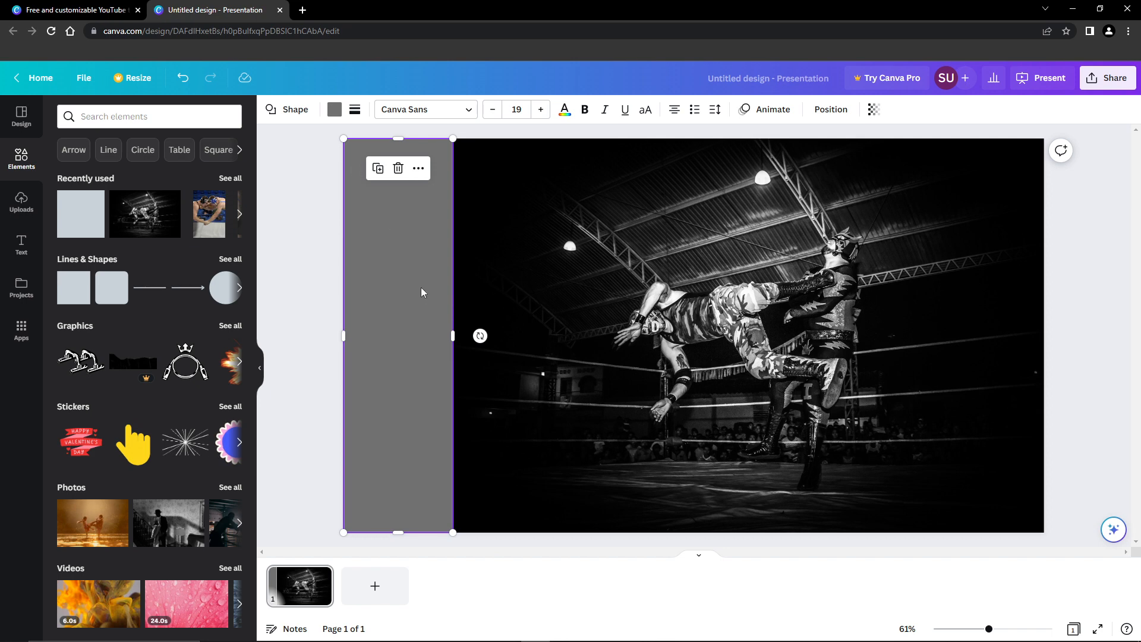
# Step: Colour the bar black (#000000) with the eyedropper and widen it to 329 × 1080
pyautogui.click(335, 110)
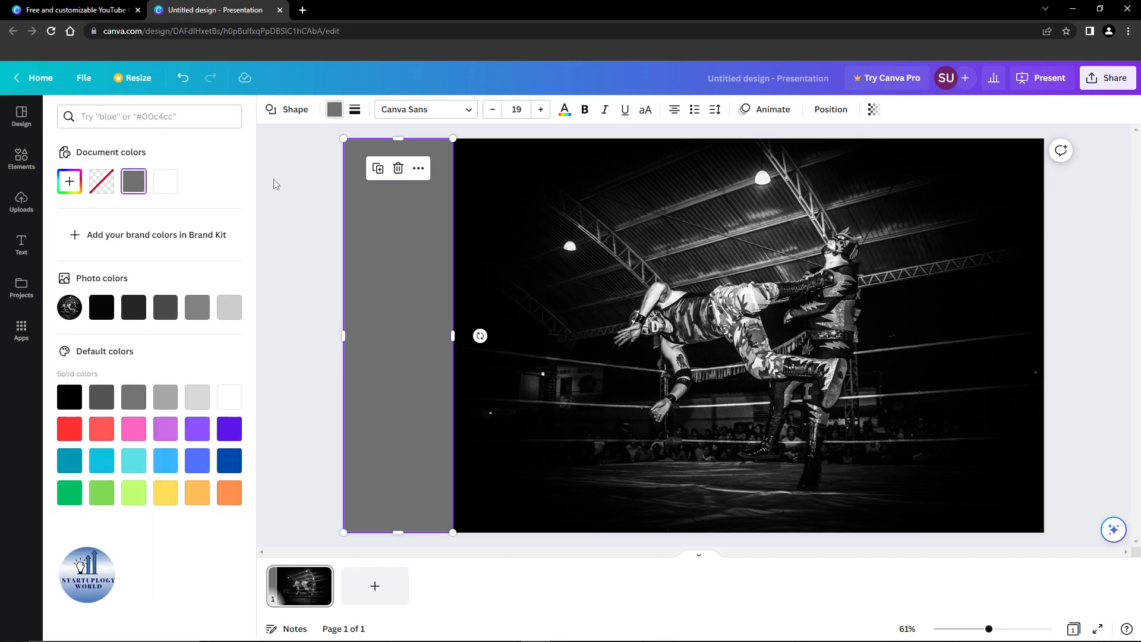
pyautogui.click(81, 189)
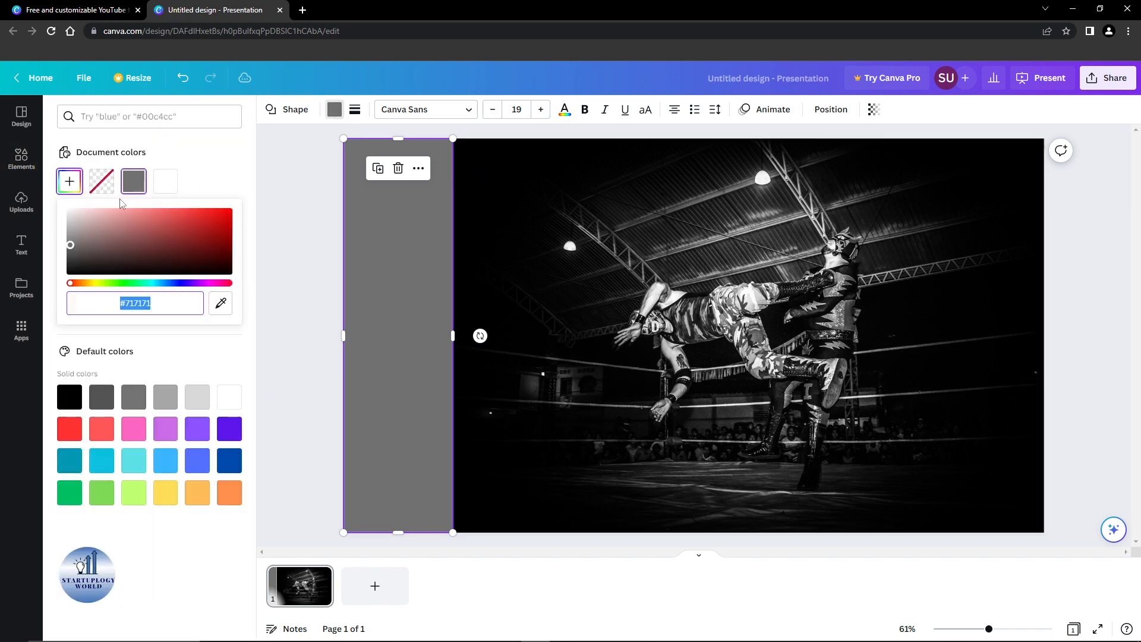
pyautogui.click(221, 303)
pyautogui.click(467, 172)
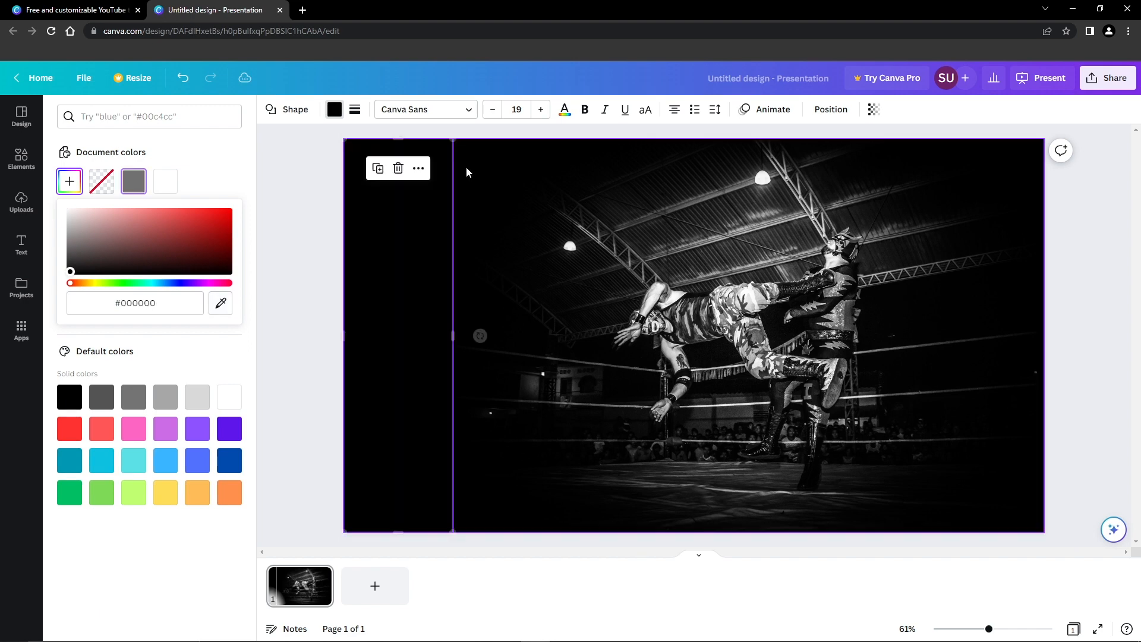
pyautogui.click(280, 172)
pyautogui.click(327, 173)
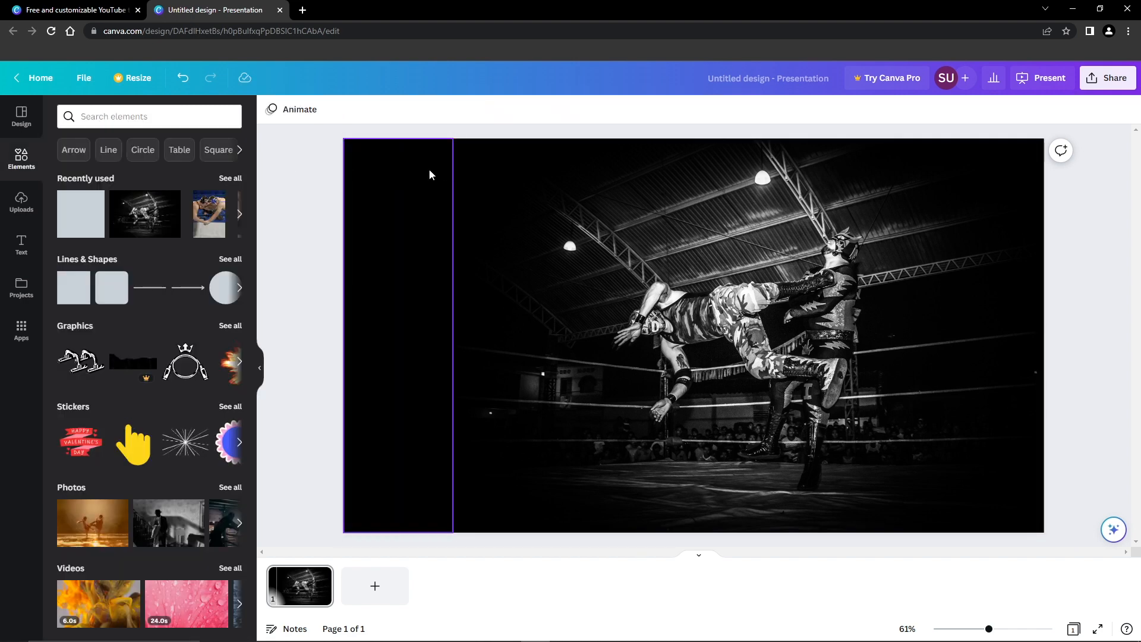
pyautogui.click(446, 284)
pyautogui.moveTo(453, 331); pyautogui.dragTo(464, 330)
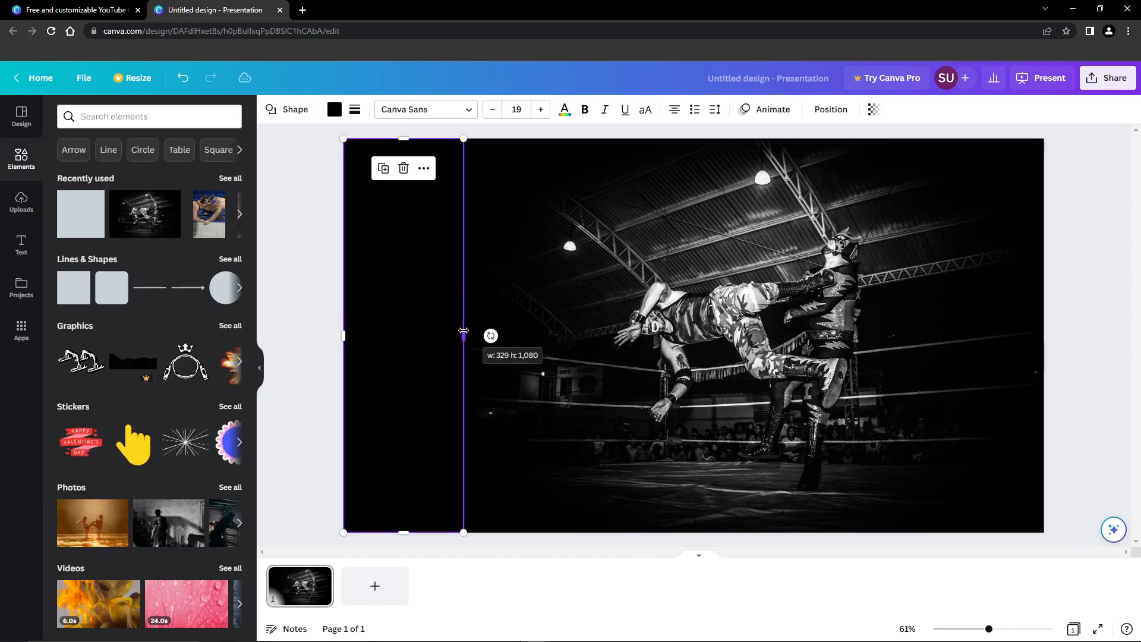
pyautogui.click(308, 187)
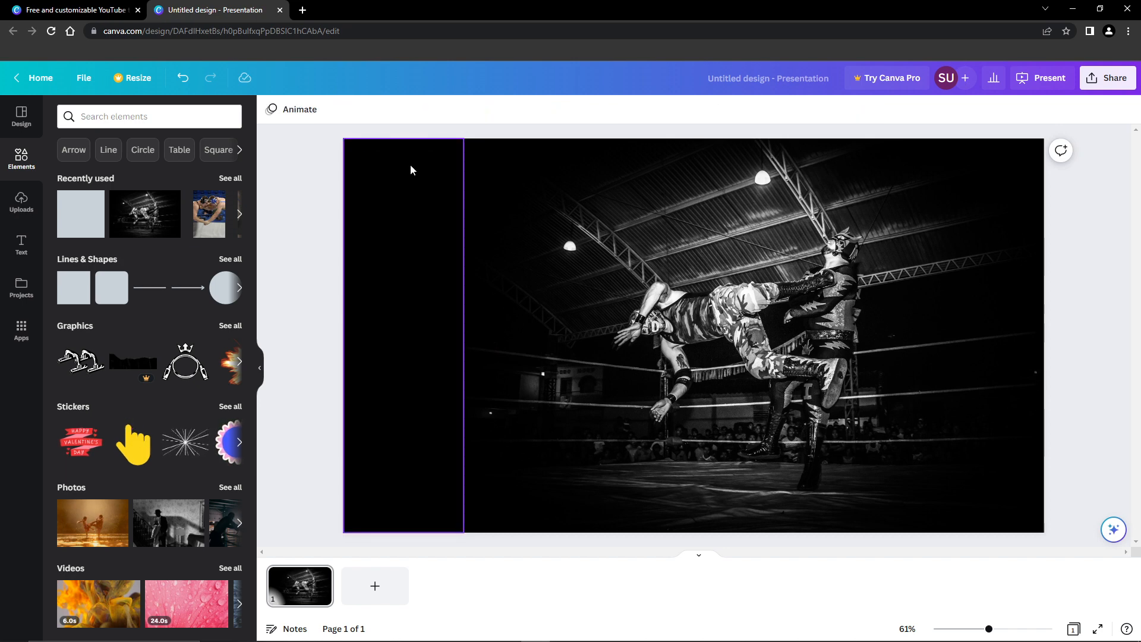
pyautogui.click(24, 245)
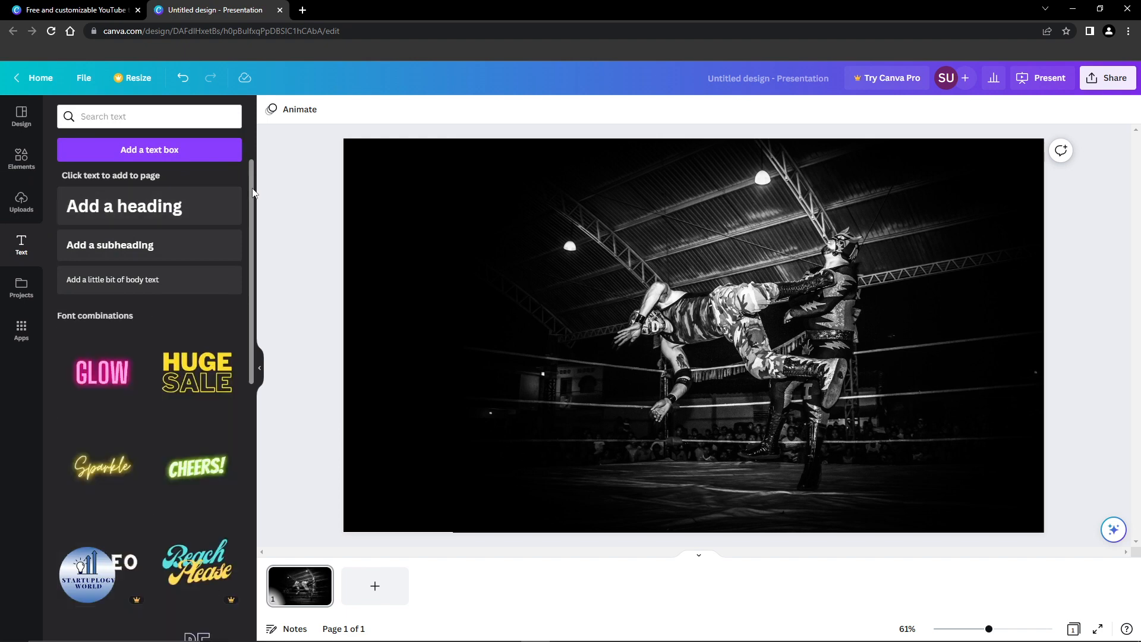
# Step: Add a heading and replace its text with bold 'Top 10 fights of 2023'
pyautogui.click(152, 199)
pyautogui.click(618, 324)
pyautogui.tripleClick(619, 326)
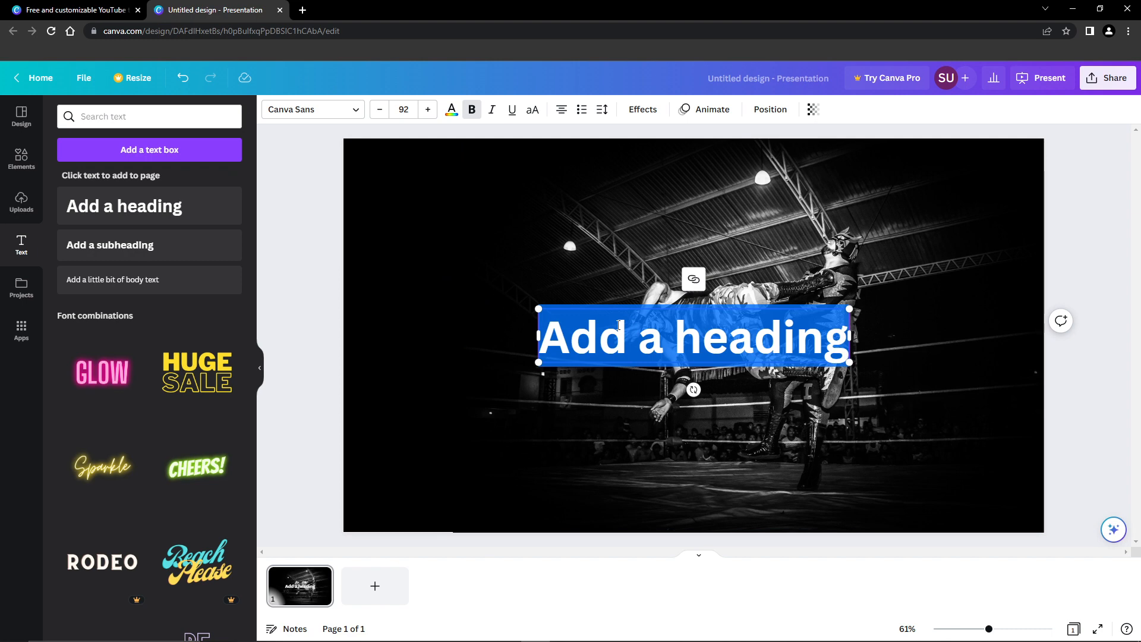
pyautogui.write('B')
pyautogui.press('BackSpace')
pyautogui.write('That k')
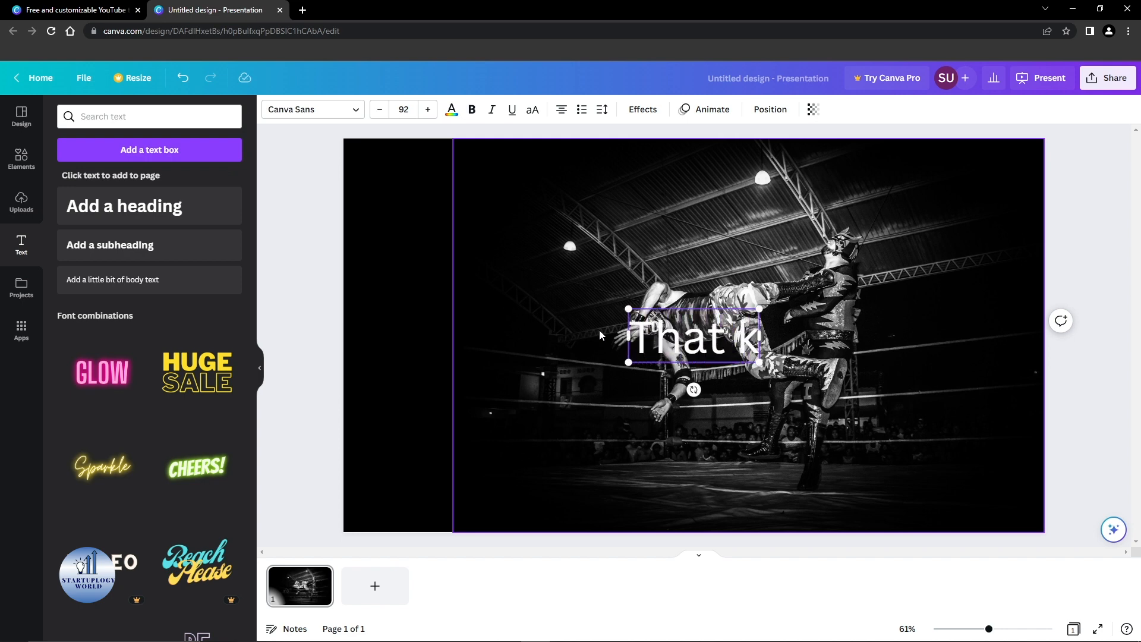
pyautogui.write('ic')
pyautogui.hotkey('ctrl', 'a')
pyautogui.press('BackSpace')
pyautogui.hotkey('ctrl', 'b')
pyautogui.write('Top')
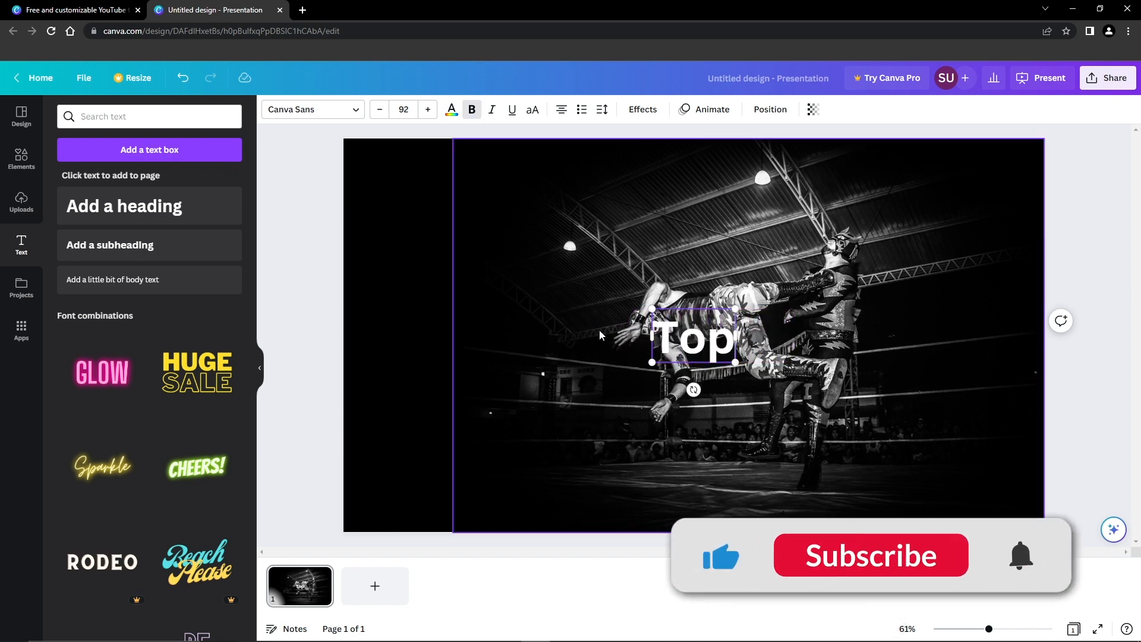
pyautogui.write(' 10 figh')
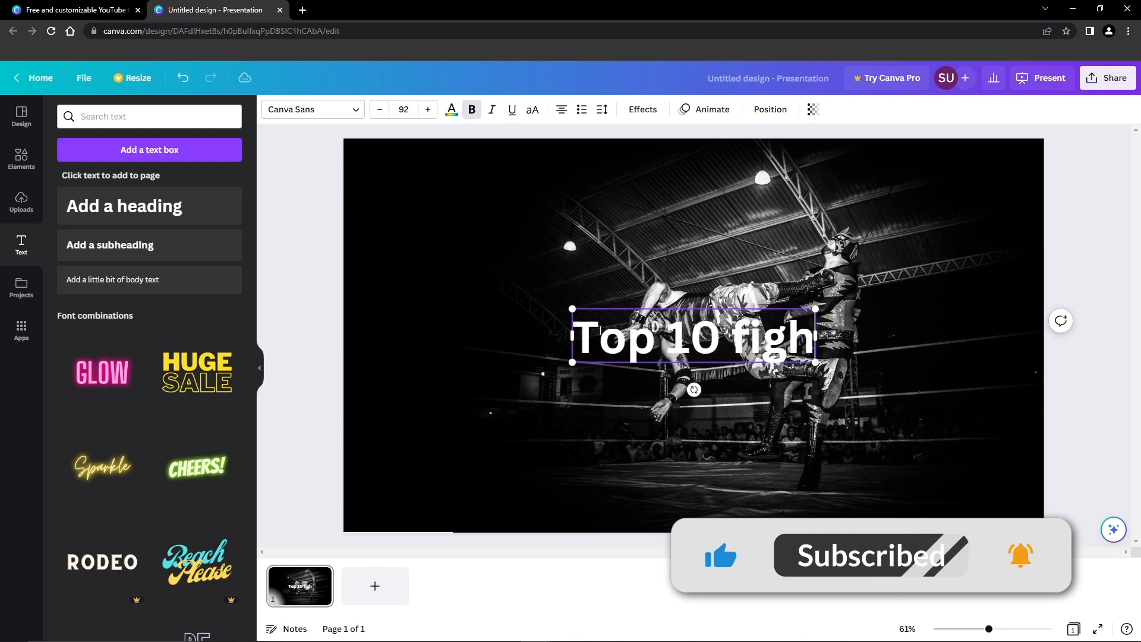
pyautogui.write('ts of 2023')
# Step: Convert the heading to uppercase so it reads 'TOP 10 FIGHTS OF 2023'
pyautogui.hotkey('ctrl', 'a')
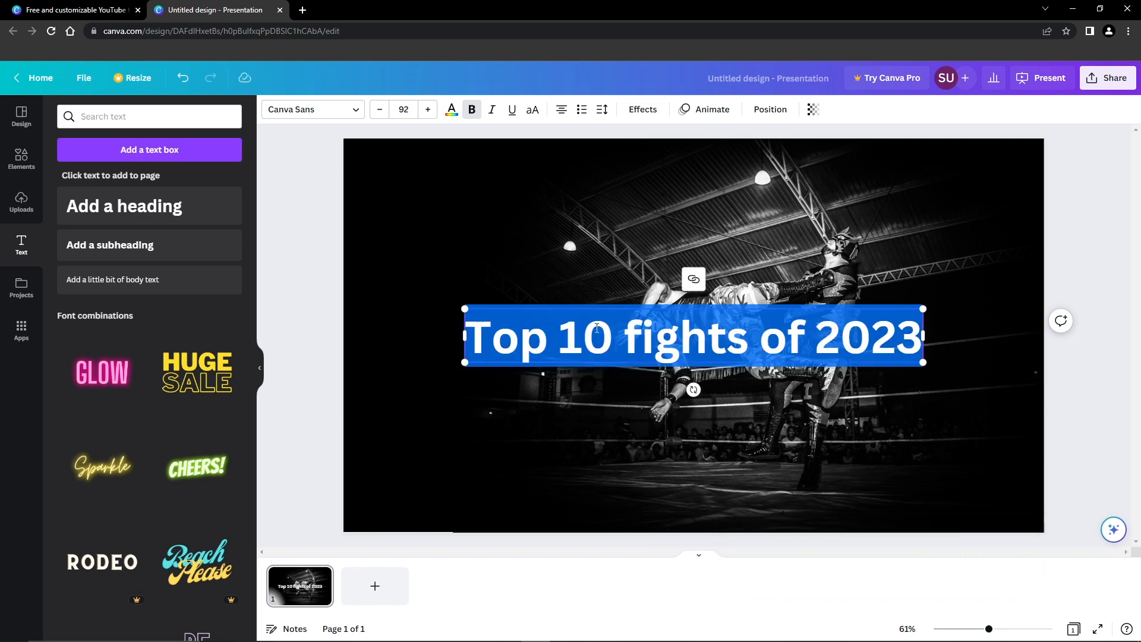
pyautogui.click(532, 112)
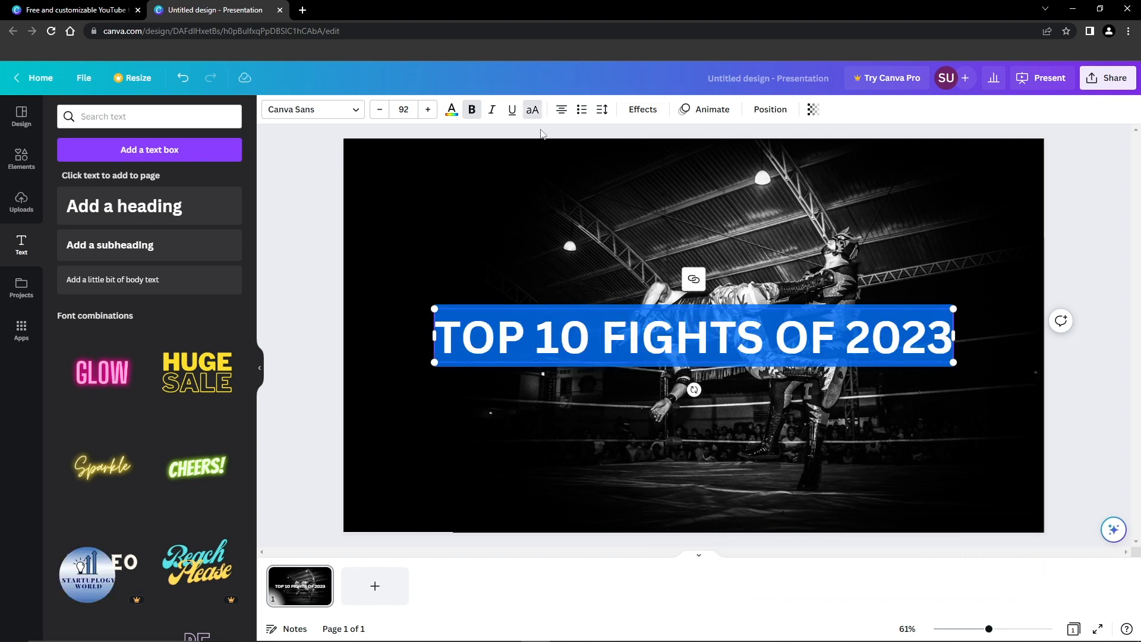
pyautogui.click(331, 109)
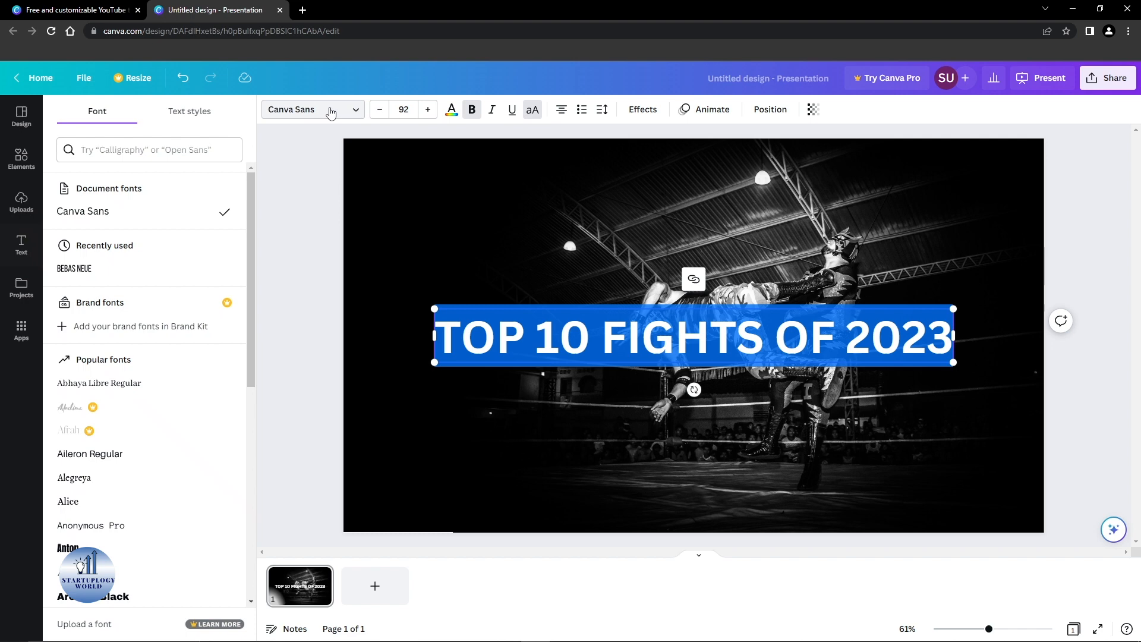
# Step: Change the heading font to Thicker Destroy and apply the Shadow effect
pyautogui.click(194, 148)
pyautogui.write('bold')
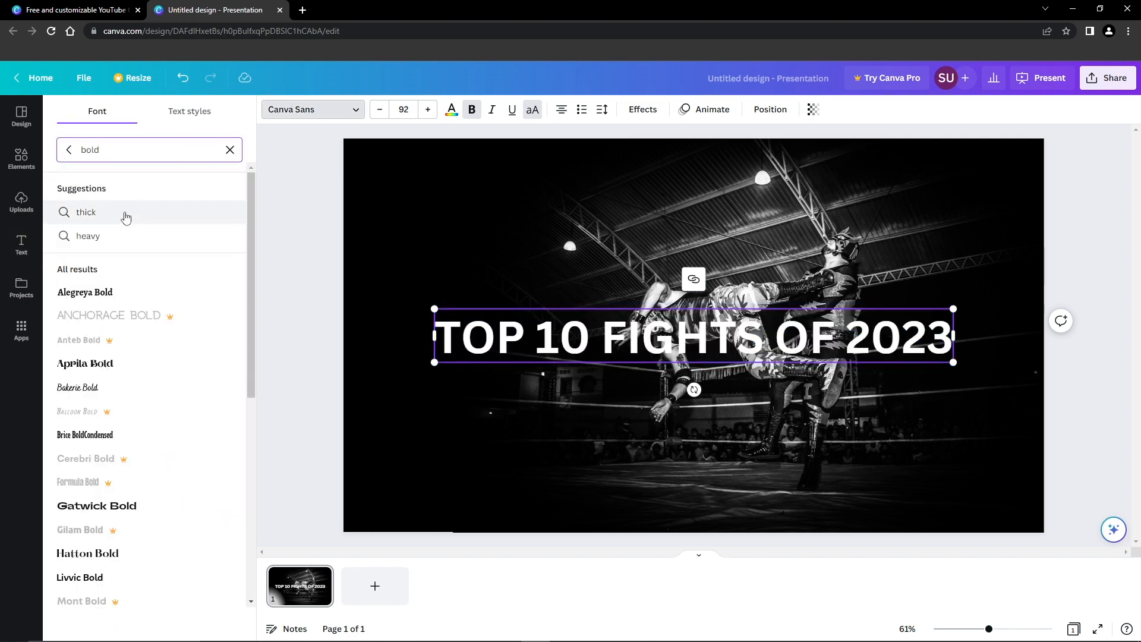
pyautogui.click(126, 215)
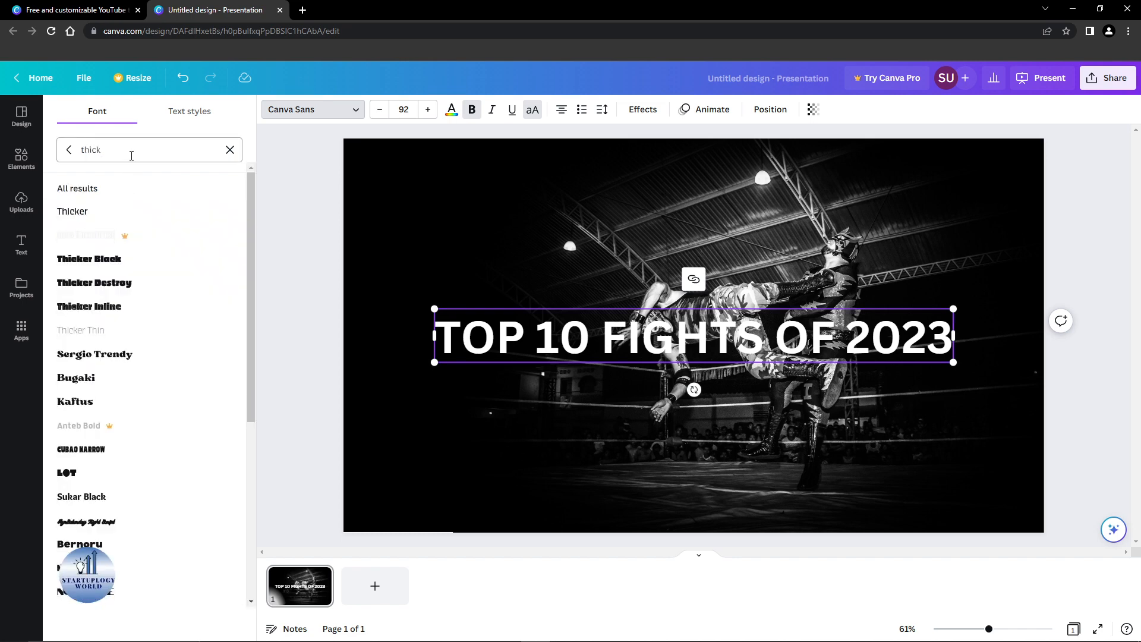
pyautogui.click(141, 283)
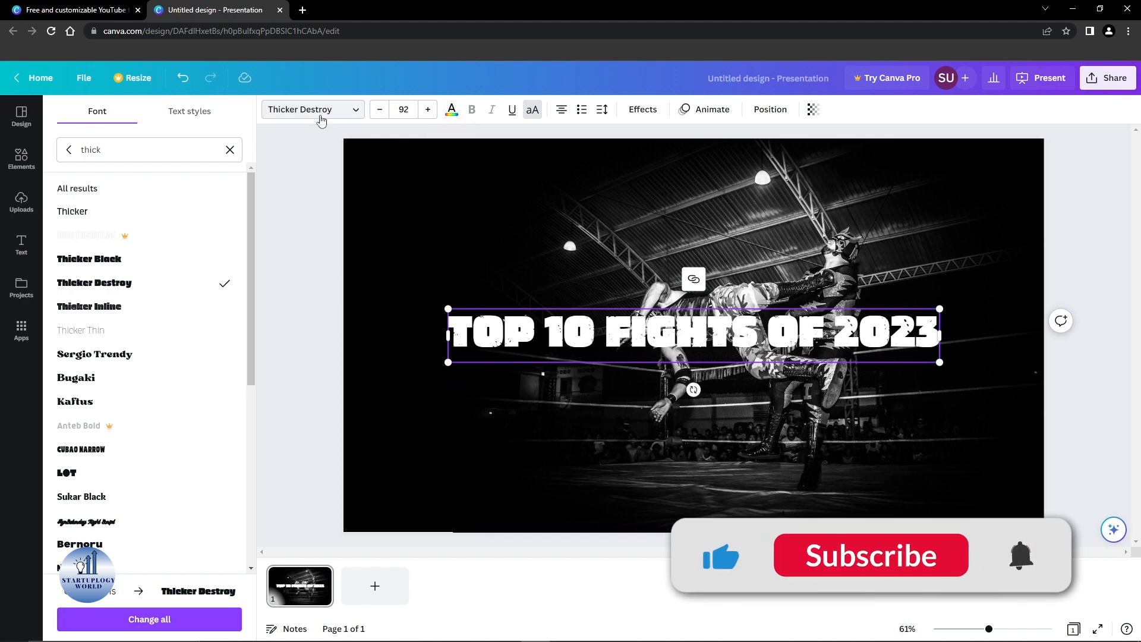
pyautogui.click(642, 109)
pyautogui.click(149, 184)
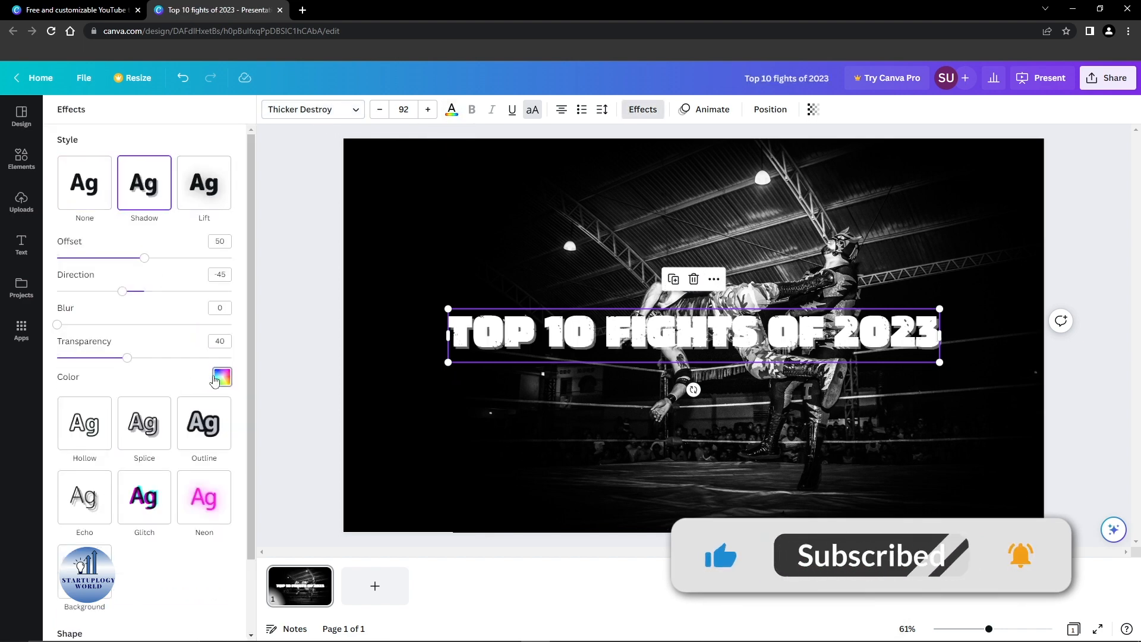
# Step: Adjust the heading shadow's offset, direction and transparency
pyautogui.click(222, 377)
pyautogui.moveTo(144, 258); pyautogui.dragTo(165, 258)
pyautogui.moveTo(122, 291)
pyautogui.mouseDown()
pyautogui.moveTo(112, 295)
pyautogui.moveTo(186, 293)
pyautogui.moveTo(145, 292)
pyautogui.moveTo(128, 308)
pyautogui.mouseUp()
pyautogui.moveTo(128, 358); pyautogui.dragTo(231, 357)
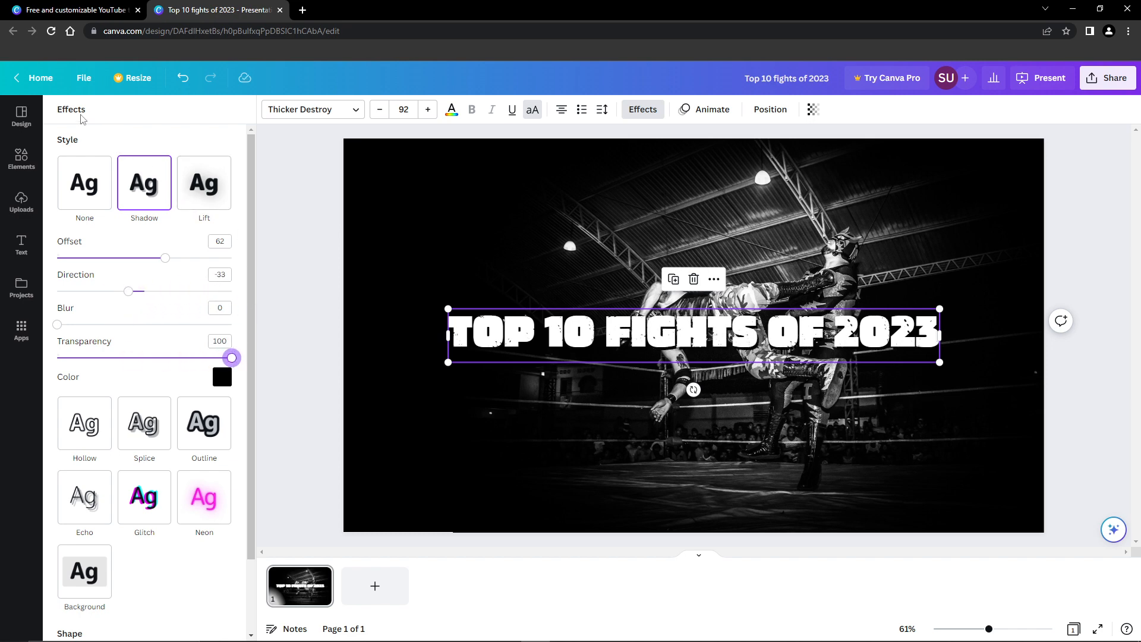
pyautogui.scroll(-2, 149, 256)
# Step: Switch to a black Background effect with roundness 16, spread 14 and transparency 21
pyautogui.click(105, 503)
pyautogui.moveTo(106, 426); pyautogui.dragTo(82, 459)
pyautogui.moveTo(231, 493); pyautogui.dragTo(112, 494)
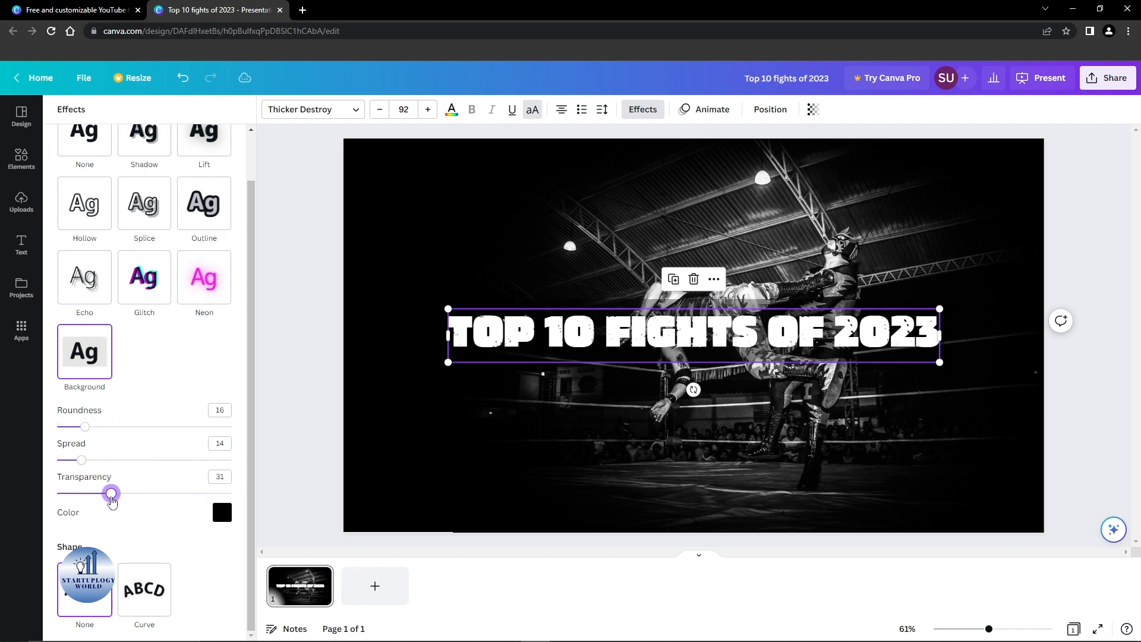
pyautogui.scroll(1, 181, 336)
pyautogui.click(222, 565)
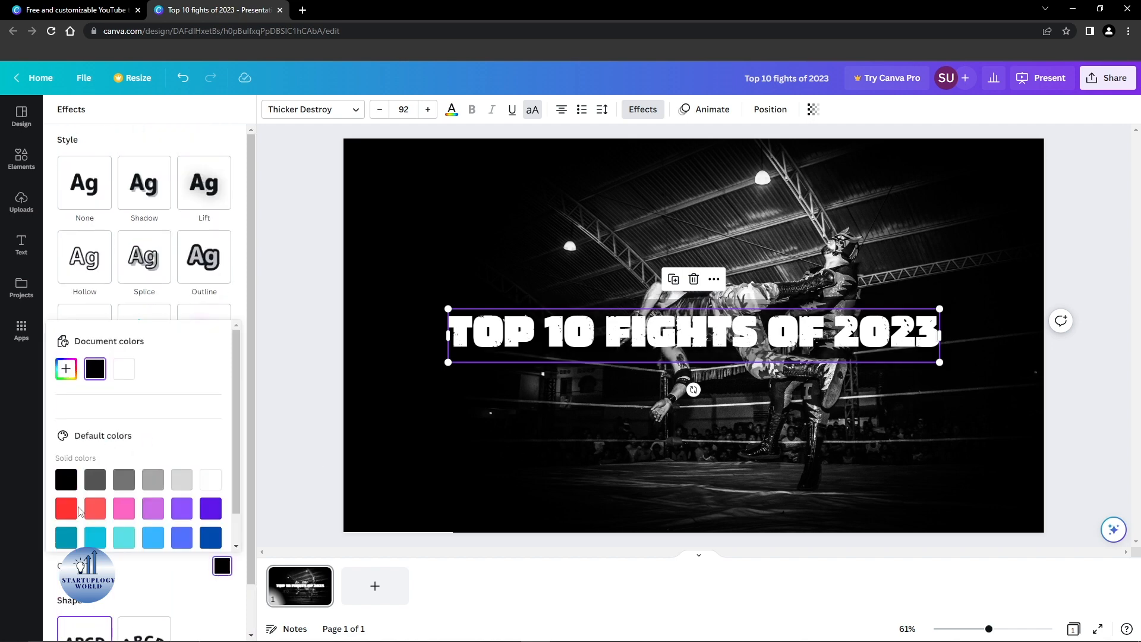
pyautogui.click(89, 509)
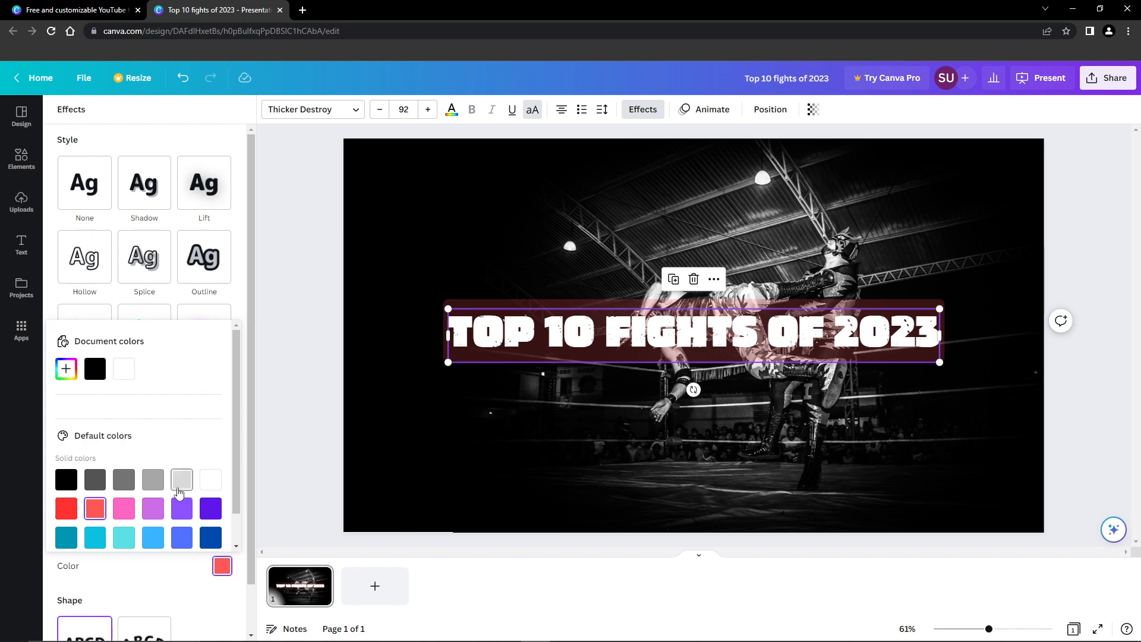
pyautogui.scroll(-1, 179, 493)
pyautogui.click(67, 444)
pyautogui.moveTo(236, 406); pyautogui.dragTo(248, 195)
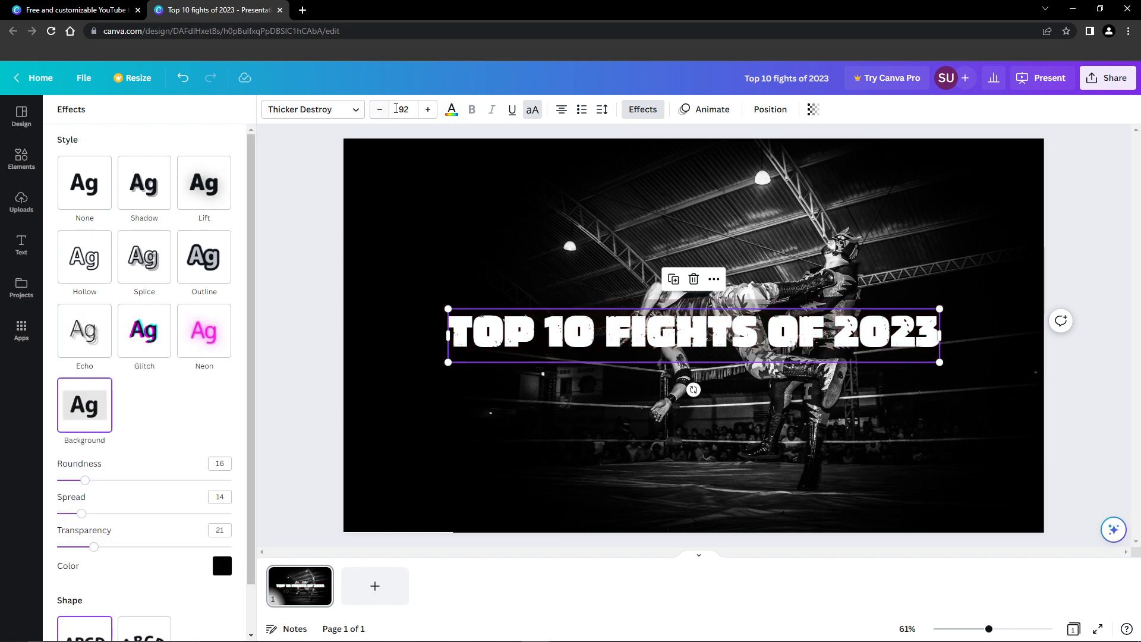
# Step: Make the heading text turquoise and move it to the top centre above the wrestlers
pyautogui.click(451, 110)
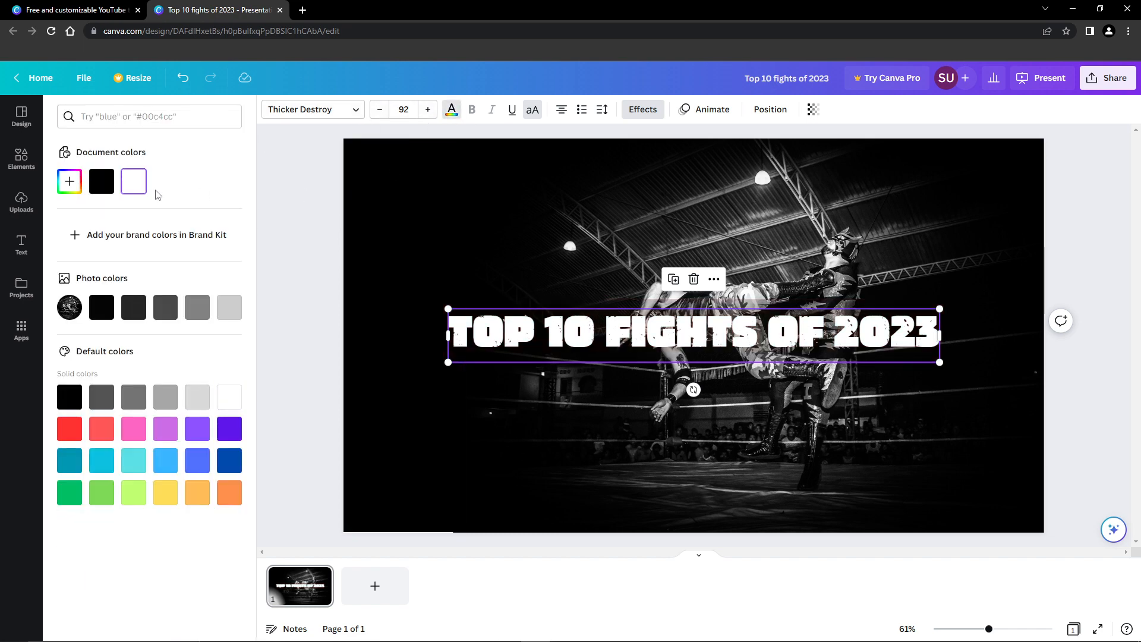
pyautogui.click(134, 307)
pyautogui.click(71, 434)
pyautogui.click(230, 460)
pyautogui.click(165, 461)
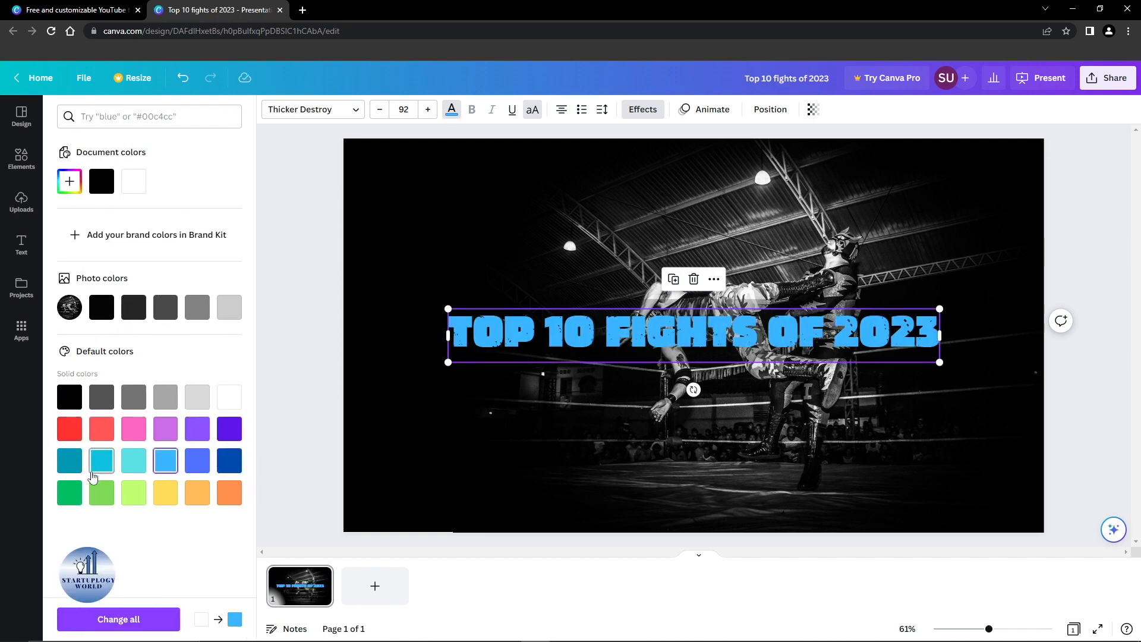
pyautogui.click(126, 465)
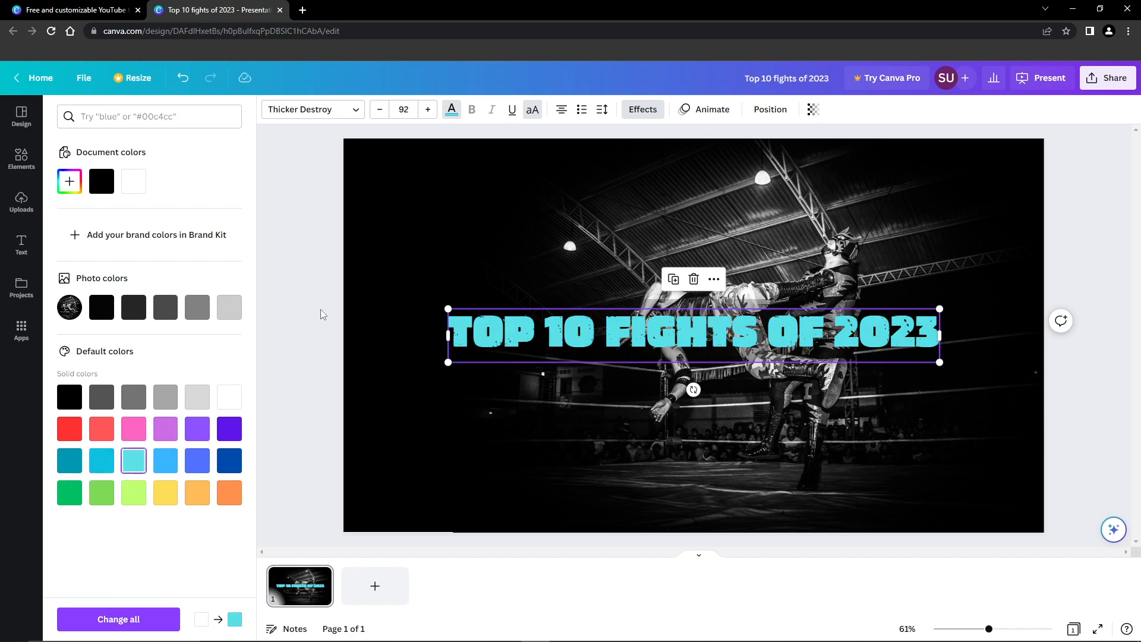
pyautogui.moveTo(770, 350); pyautogui.dragTo(803, 200)
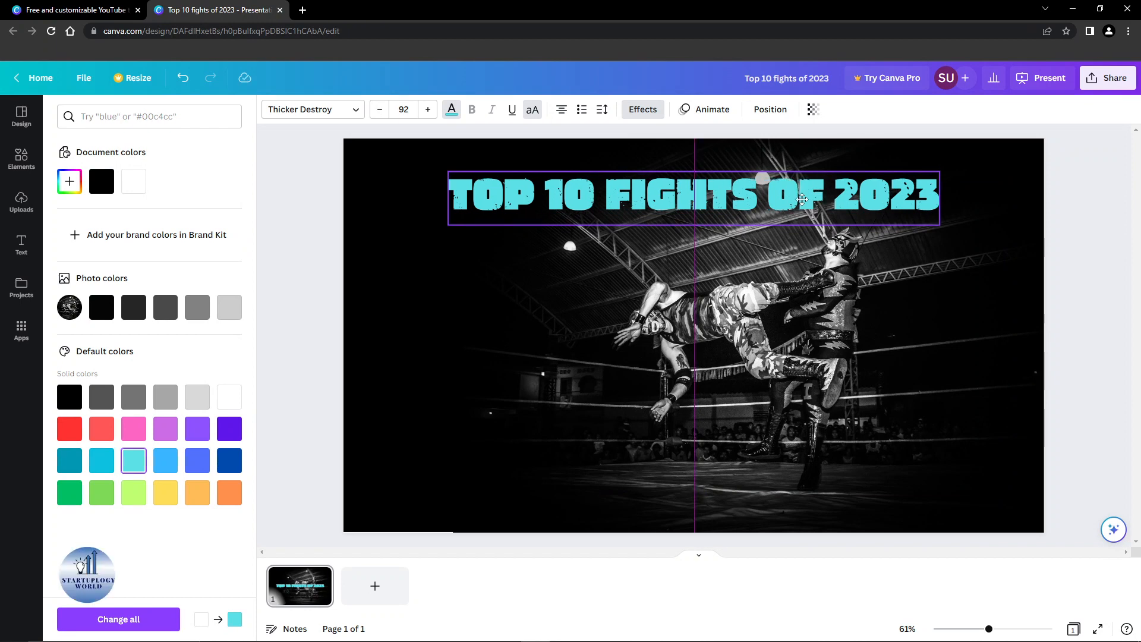
# Step: Search elements for 'arrow', filter to Graphics, and undo a trial block arrow
pyautogui.moveTo(803, 200); pyautogui.dragTo(802, 199)
pyautogui.click(21, 158)
pyautogui.click(136, 119)
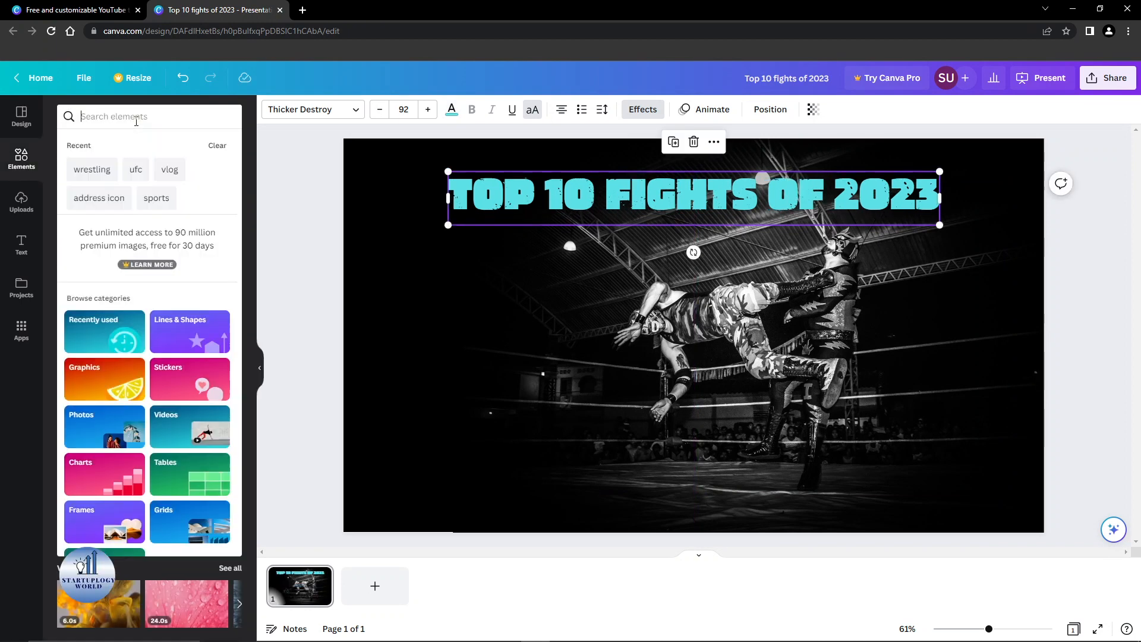
pyautogui.write('arr')
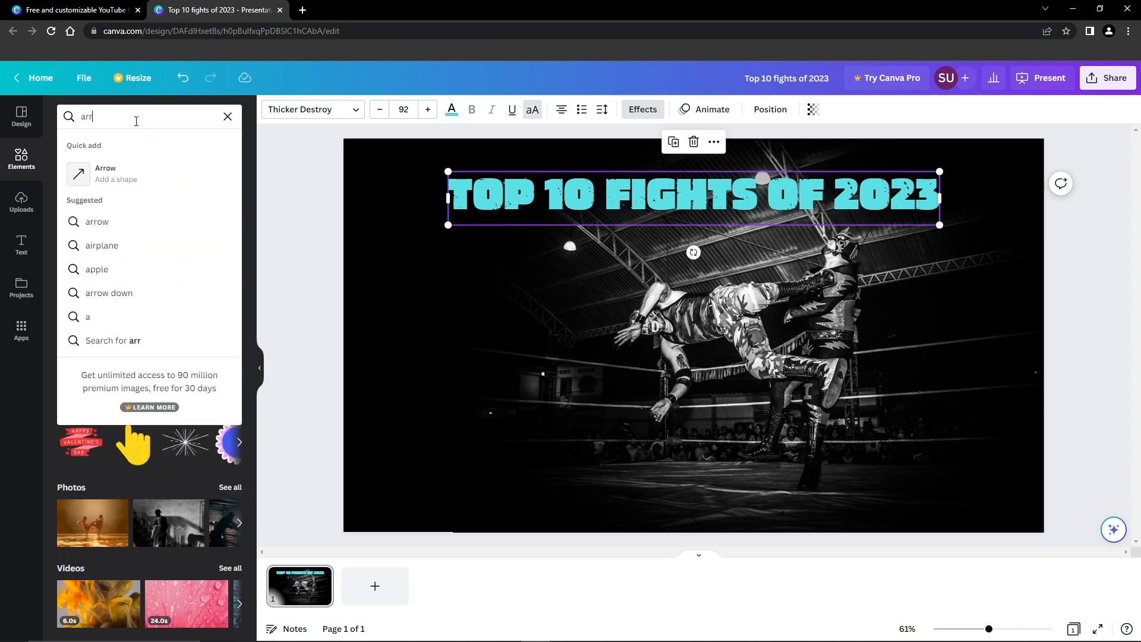
pyautogui.write('ow')
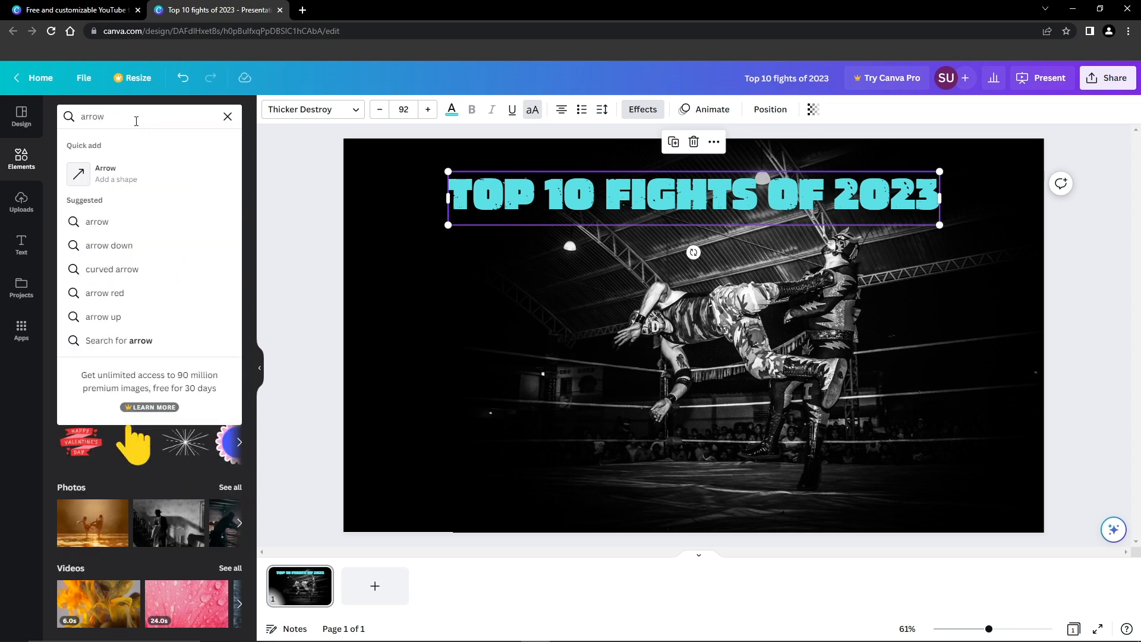
pyautogui.press('Return')
pyautogui.click(99, 145)
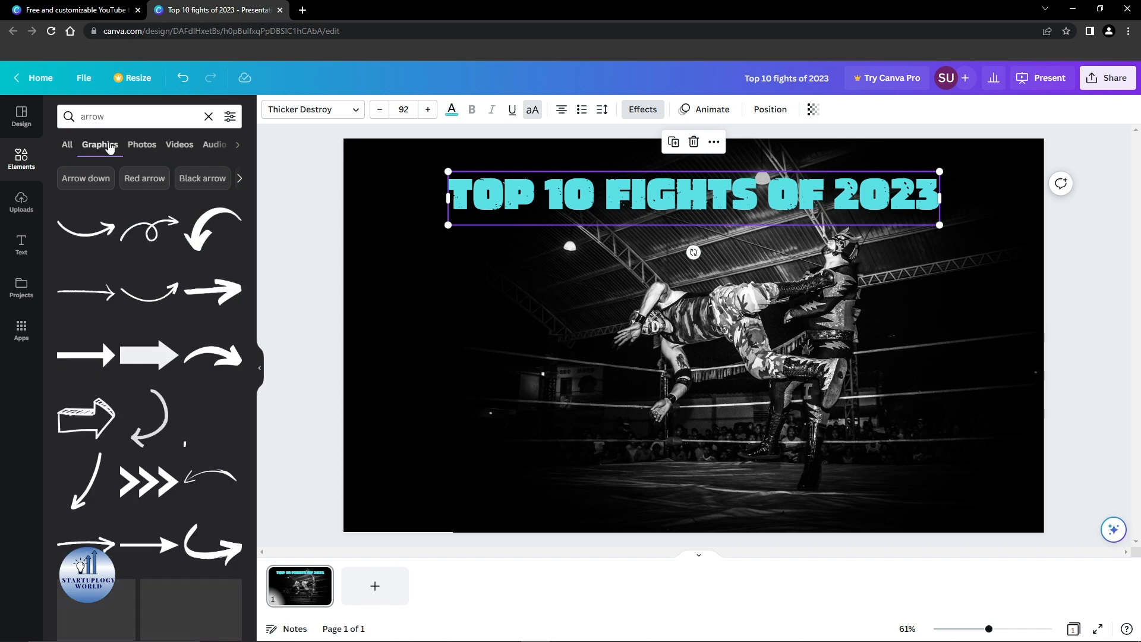
pyautogui.click(170, 355)
pyautogui.hotkey('ctrl', 'z')
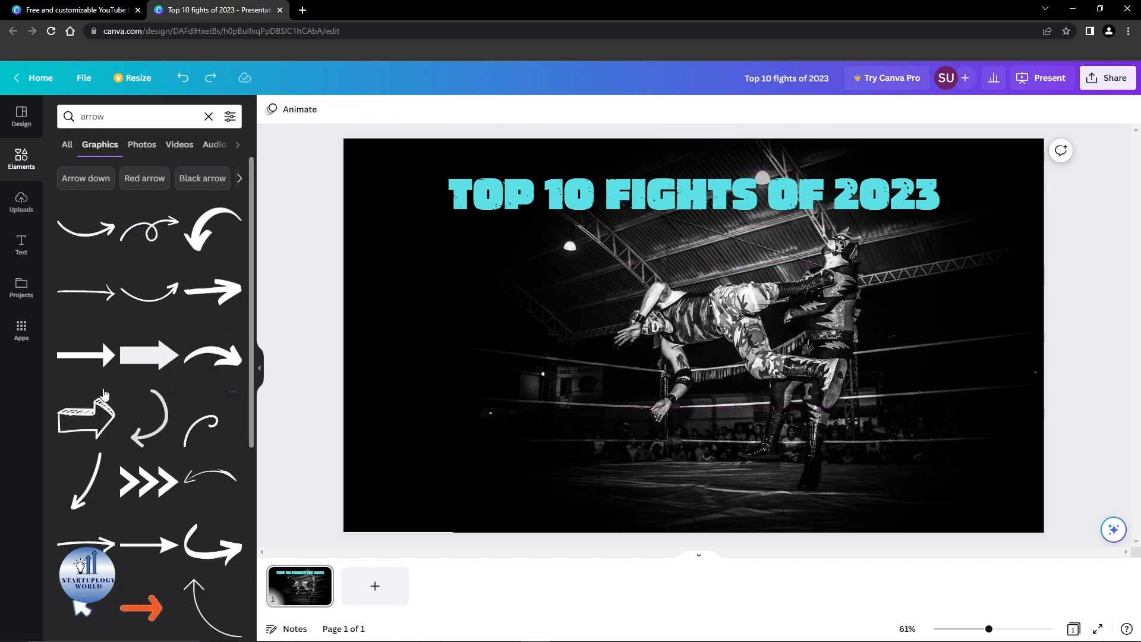
# Step: Add the curved swoosh arrow, shrink it, and flip it vertically
pyautogui.moveTo(184, 355); pyautogui.dragTo(446, 319)
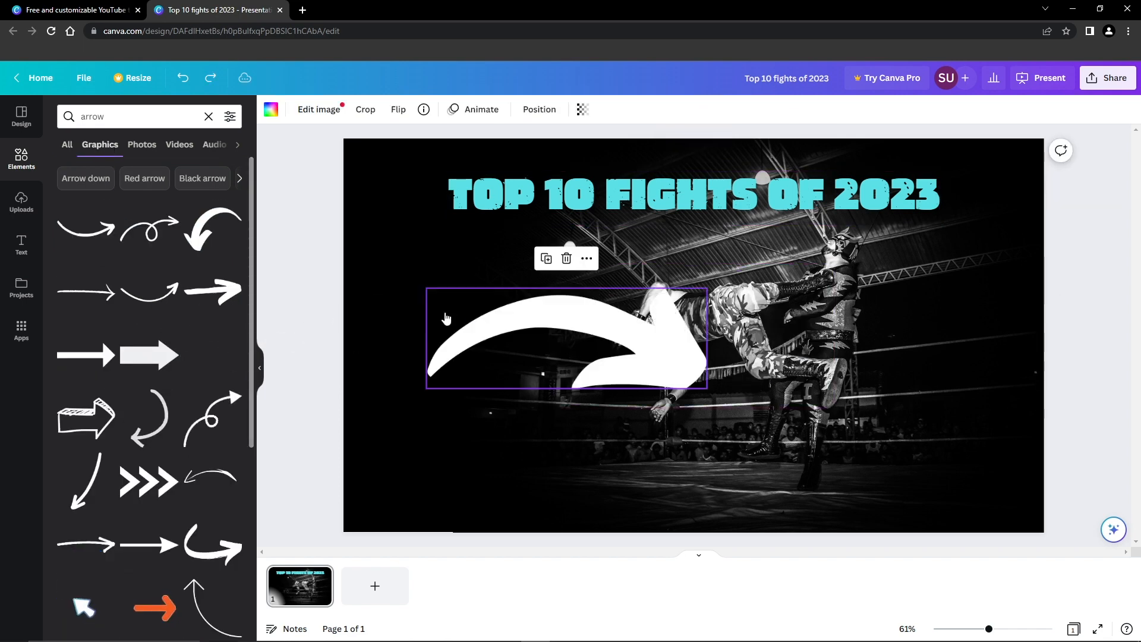
pyautogui.moveTo(420, 311); pyautogui.dragTo(402, 385)
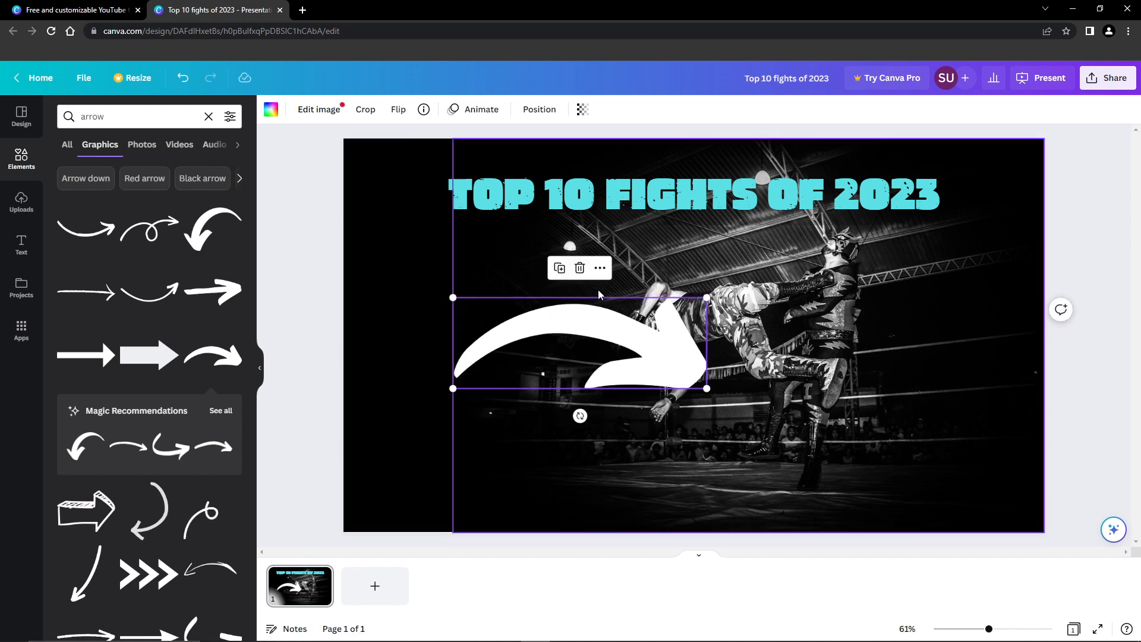
pyautogui.click(398, 109)
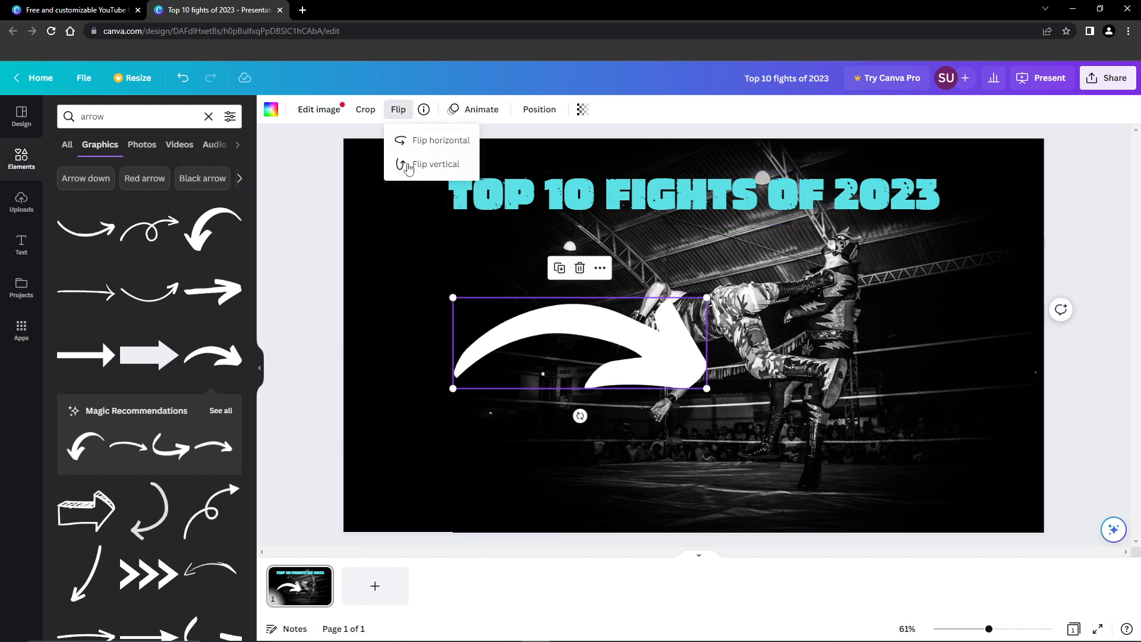
pyautogui.click(403, 164)
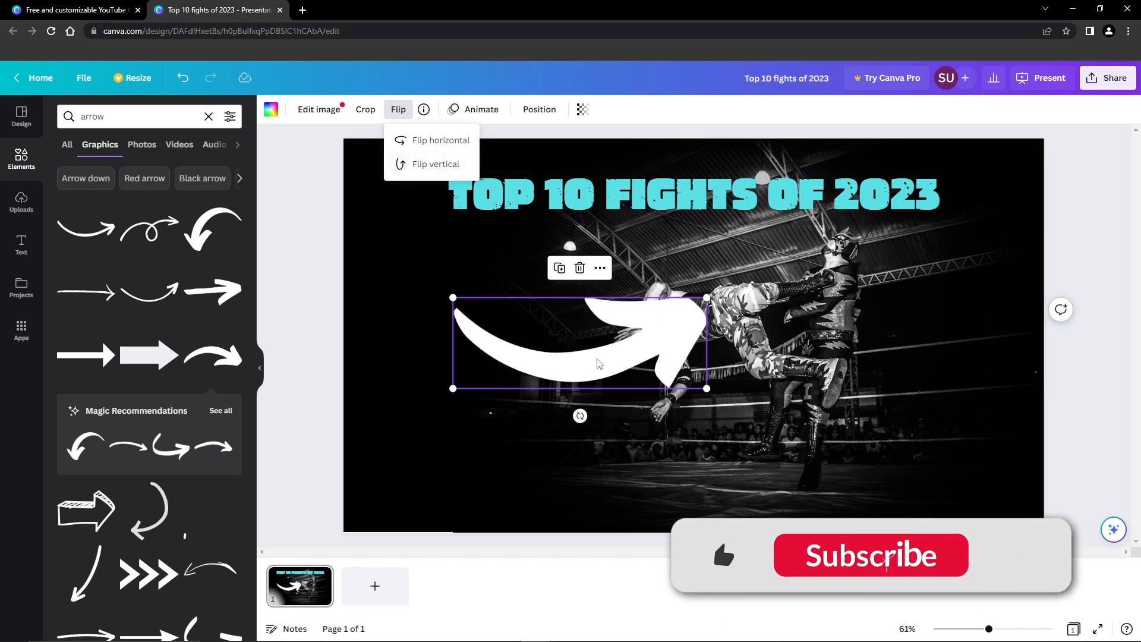
pyautogui.moveTo(666, 340); pyautogui.dragTo(645, 362)
# Step: Flip the arrow horizontally, rotate it about 32°, and place it below the heading's left end
pyautogui.click(398, 109)
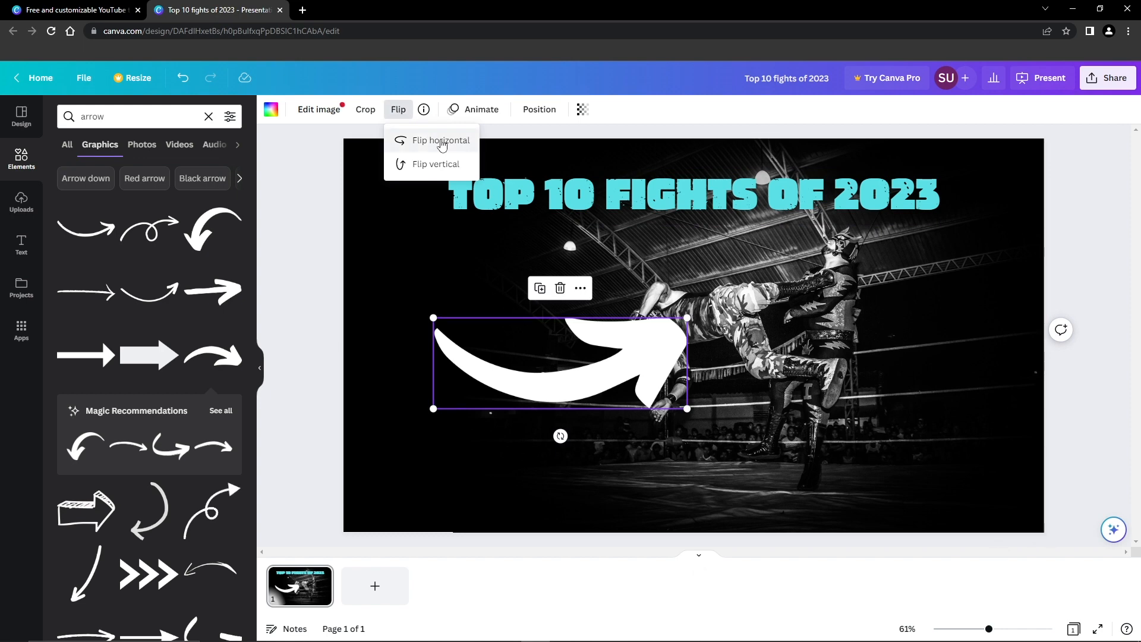
pyautogui.click(410, 140)
pyautogui.moveTo(516, 368)
pyautogui.mouseDown()
pyautogui.moveTo(751, 312)
pyautogui.moveTo(528, 381)
pyautogui.mouseUp()
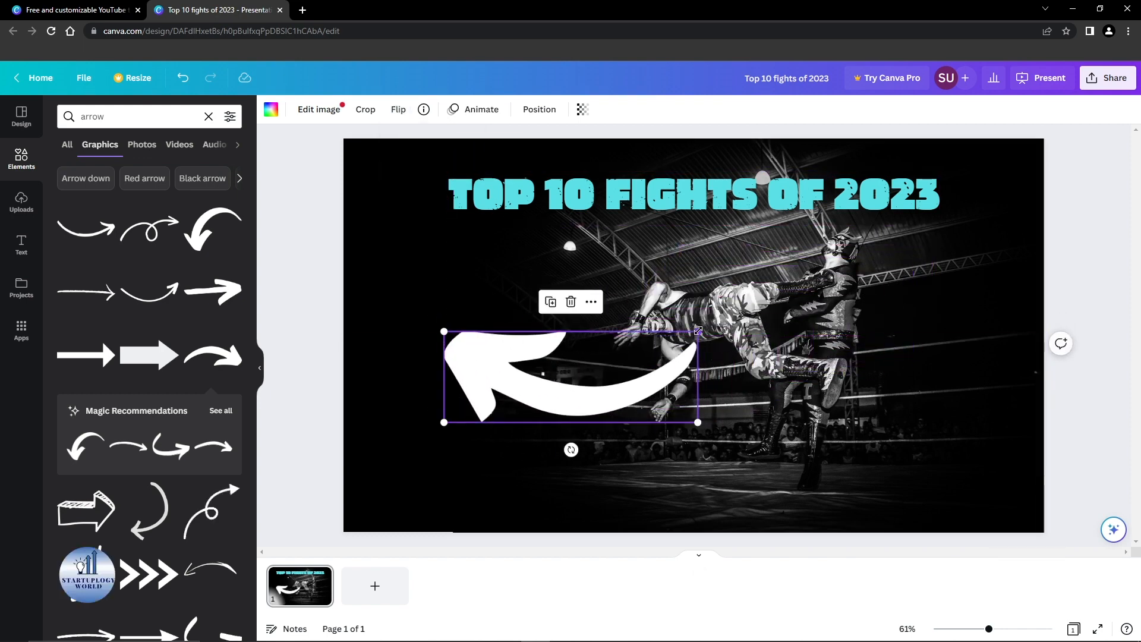
pyautogui.moveTo(571, 450); pyautogui.dragTo(485, 470)
pyautogui.moveTo(526, 359); pyautogui.dragTo(503, 335)
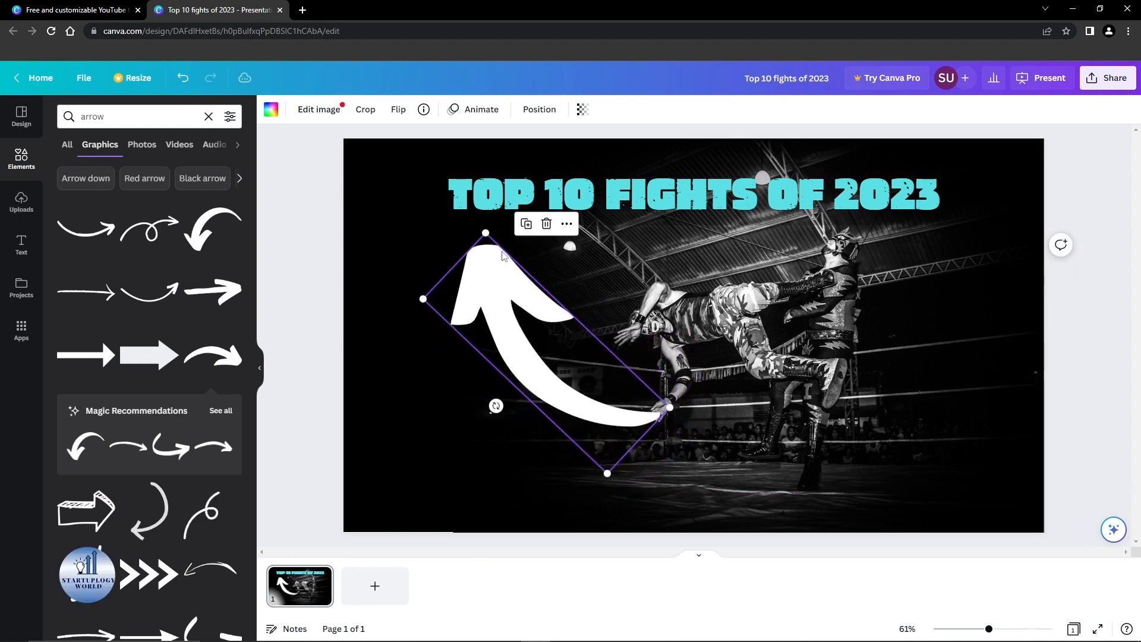
pyautogui.moveTo(487, 231); pyautogui.dragTo(523, 304)
pyautogui.moveTo(532, 355); pyautogui.dragTo(506, 302)
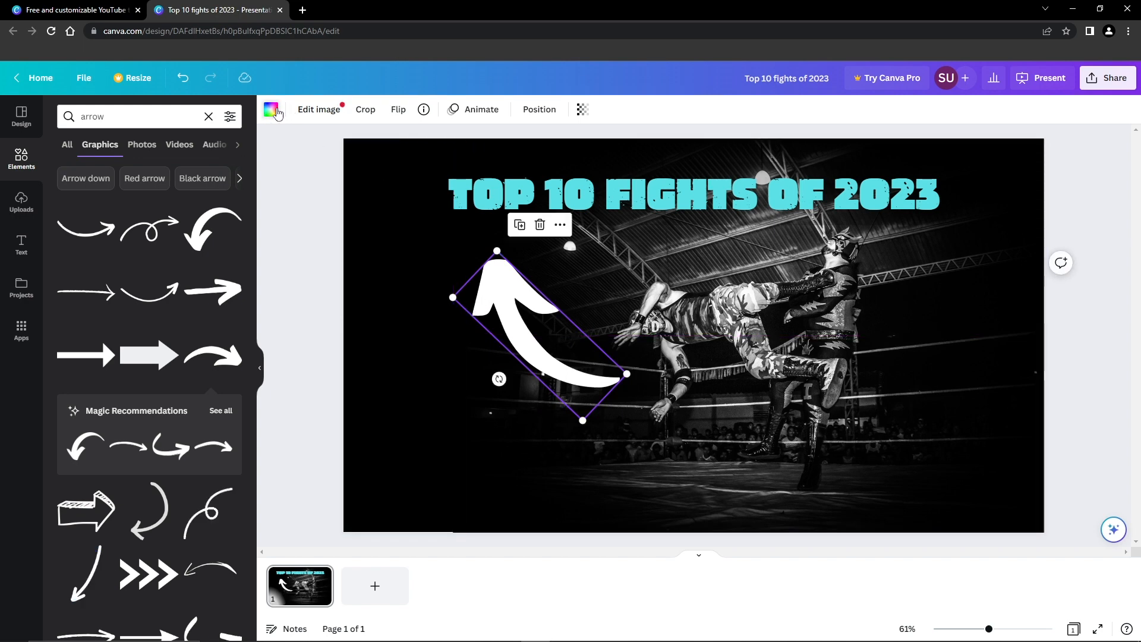
# Step: Try black, red and several blues on the curved arrow, settling on the heading's cyan
pyautogui.click(271, 110)
pyautogui.click(101, 189)
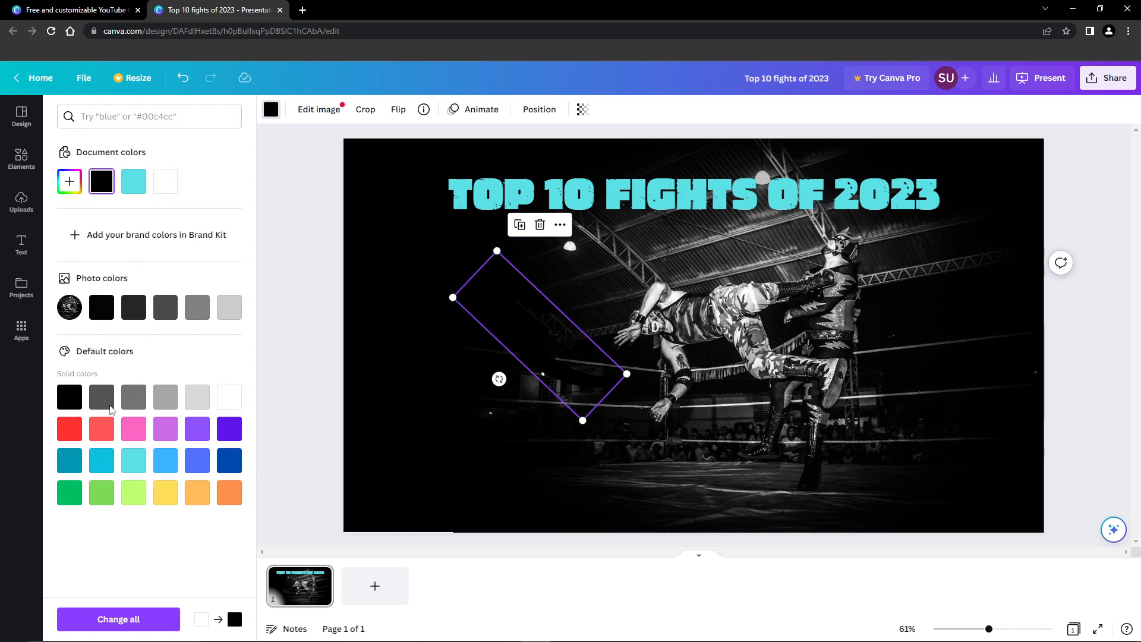
pyautogui.click(70, 430)
pyautogui.click(226, 462)
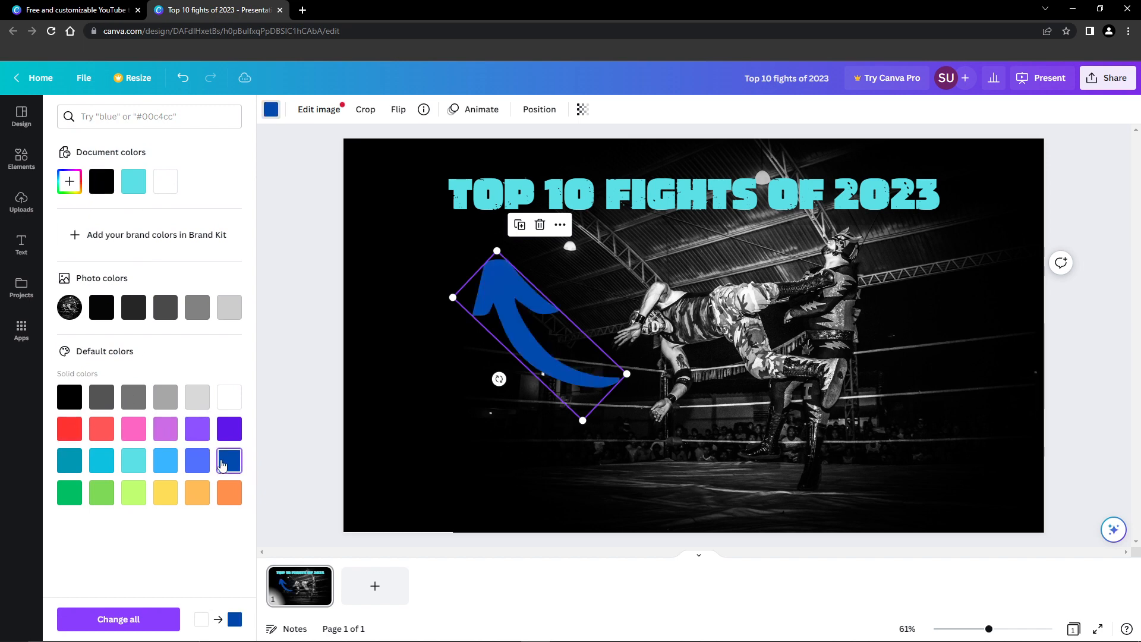
pyautogui.click(200, 463)
pyautogui.click(166, 464)
pyautogui.click(135, 467)
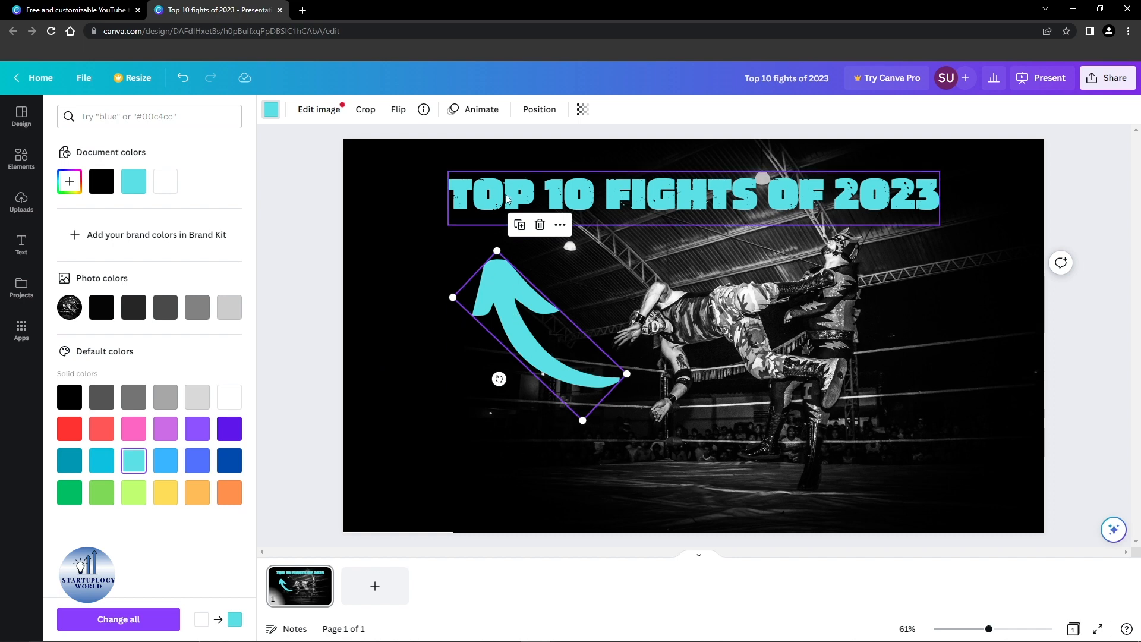
pyautogui.click(305, 213)
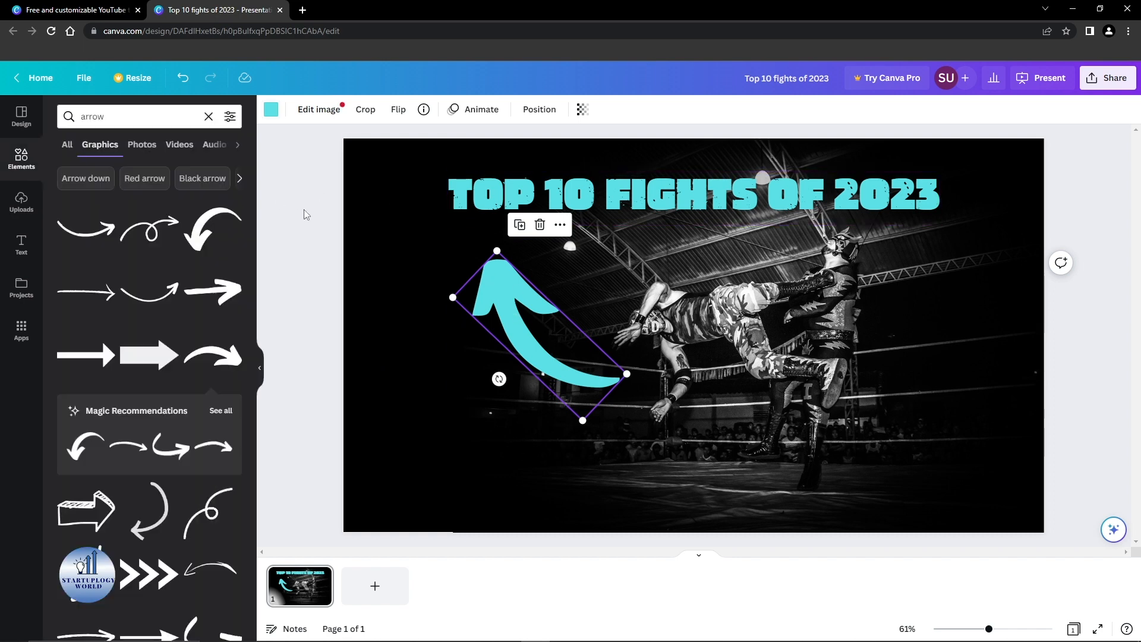
pyautogui.click(304, 213)
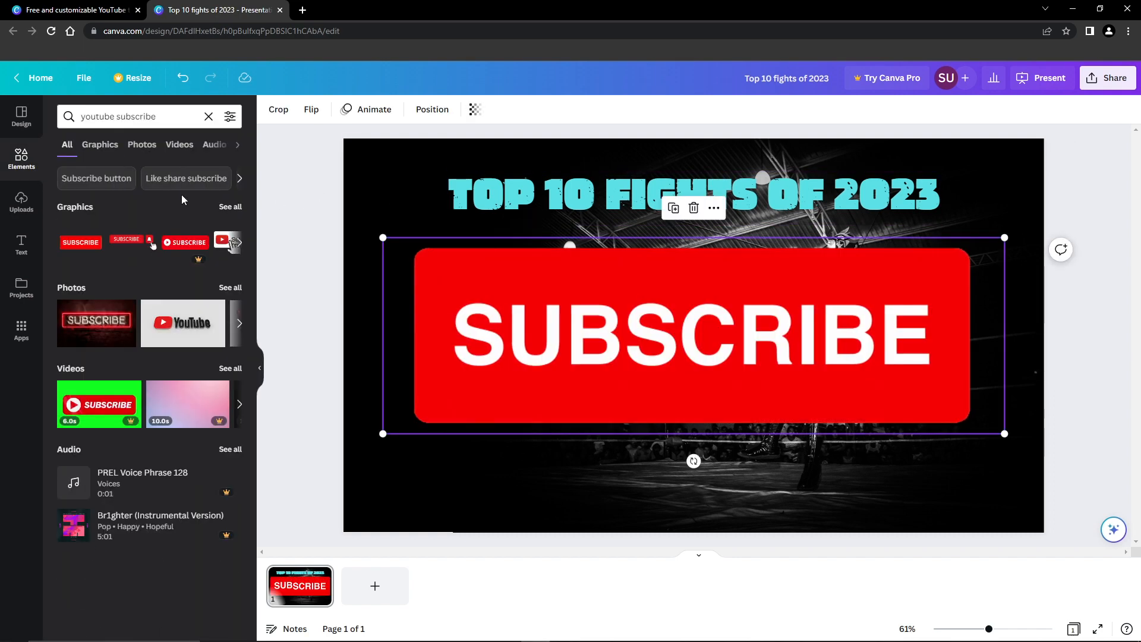
# Step: Replace the Subscribe button with a small red YouTube play logo placed top-left
pyautogui.hotkey('ctrl', 'z')
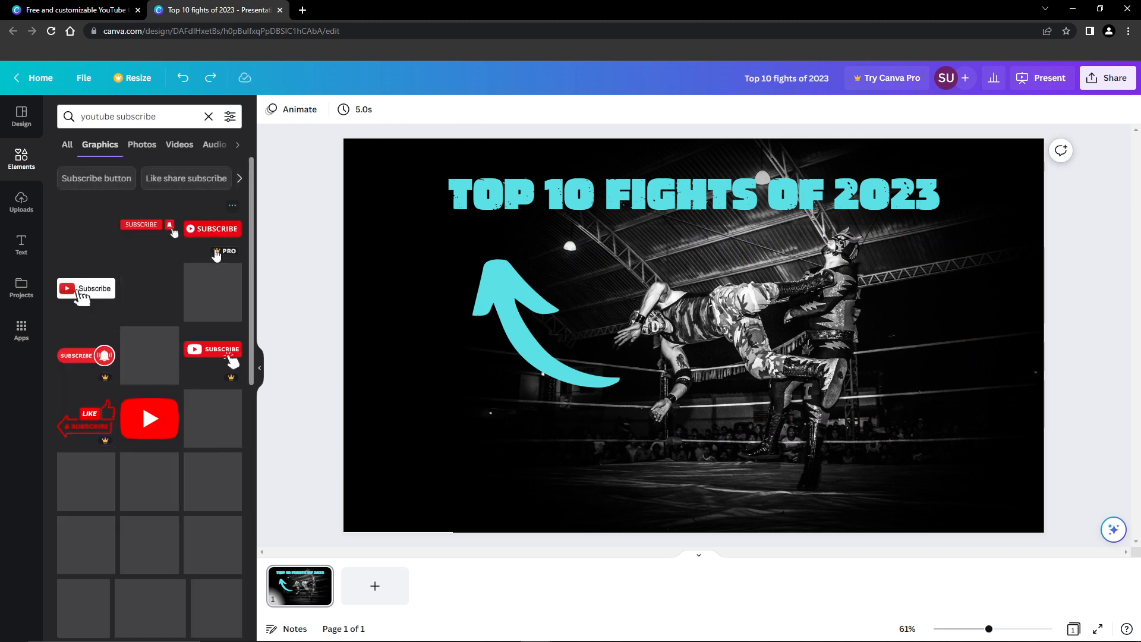
pyautogui.moveTo(162, 427); pyautogui.dragTo(474, 386)
pyautogui.moveTo(624, 351); pyautogui.dragTo(695, 448)
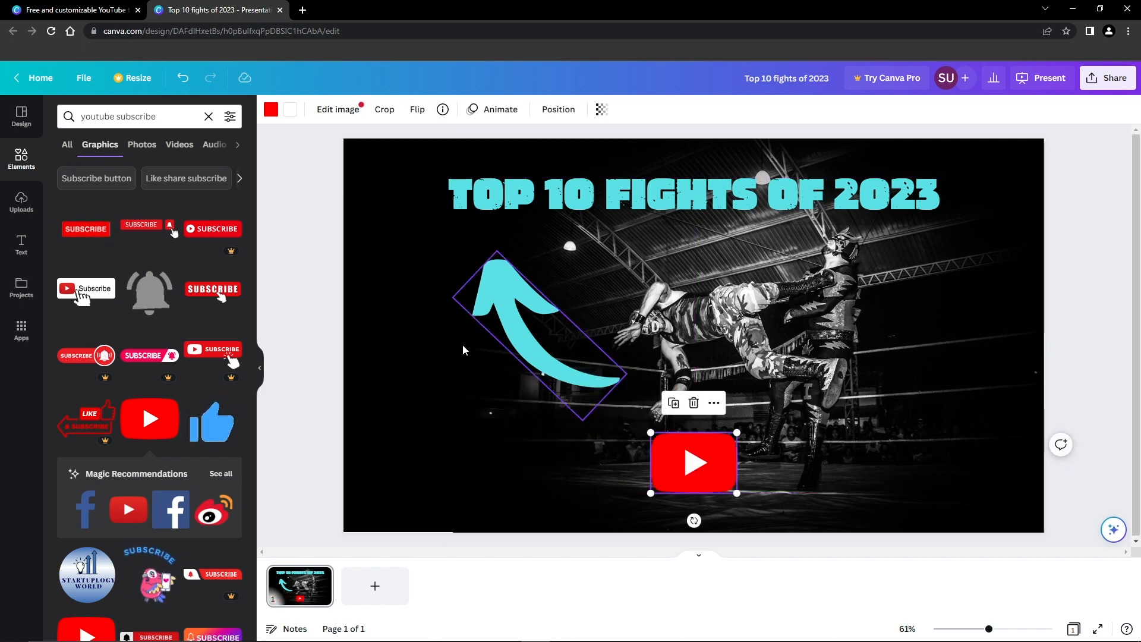
pyautogui.click(302, 410)
pyautogui.moveTo(604, 462); pyautogui.dragTo(315, 198)
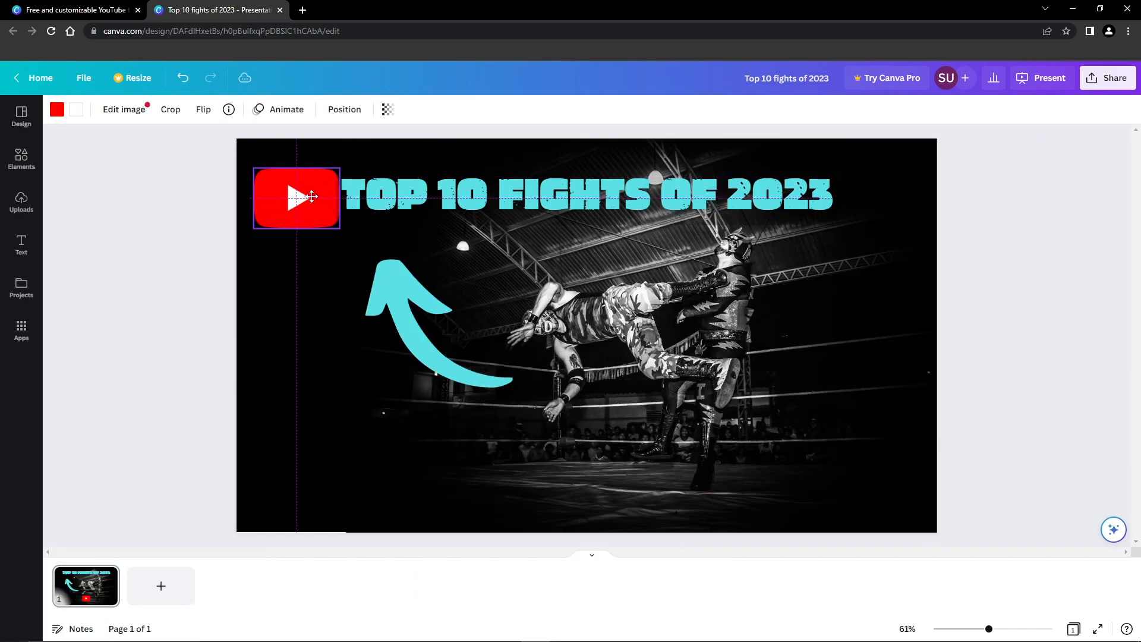
# Step: Shift the TOP 10 FIGHTS OF 2023 heading slightly right of the logo
pyautogui.click(513, 196)
pyautogui.moveTo(512, 196); pyautogui.dragTo(527, 196)
pyautogui.click(186, 349)
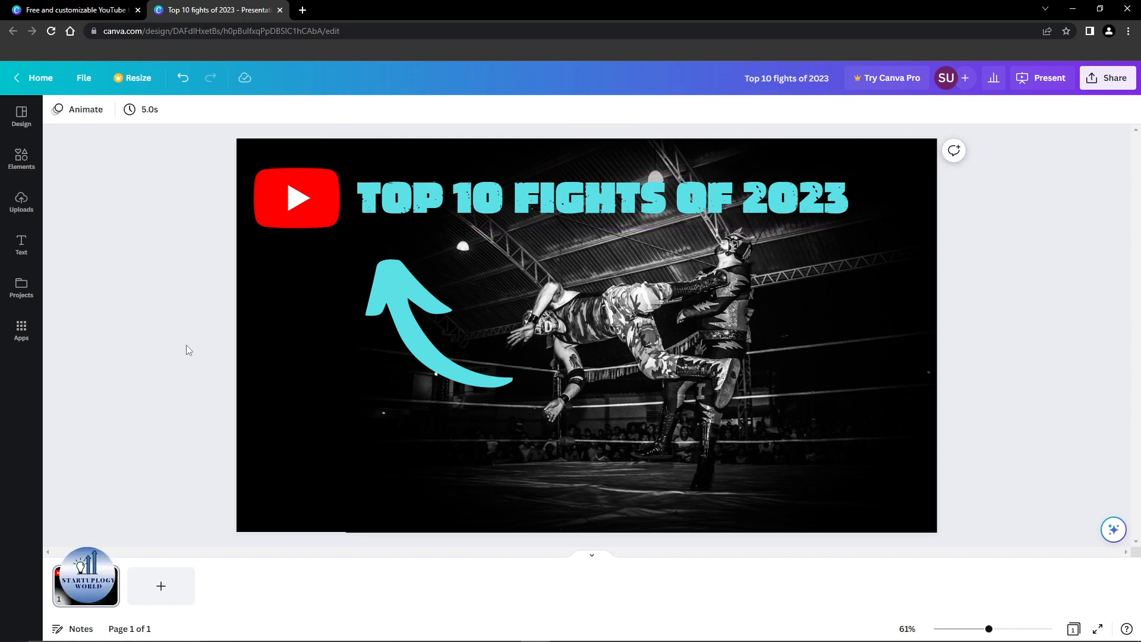
# Step: Download the thumbnail with the file type set to PDF Standard
pyautogui.click(88, 87)
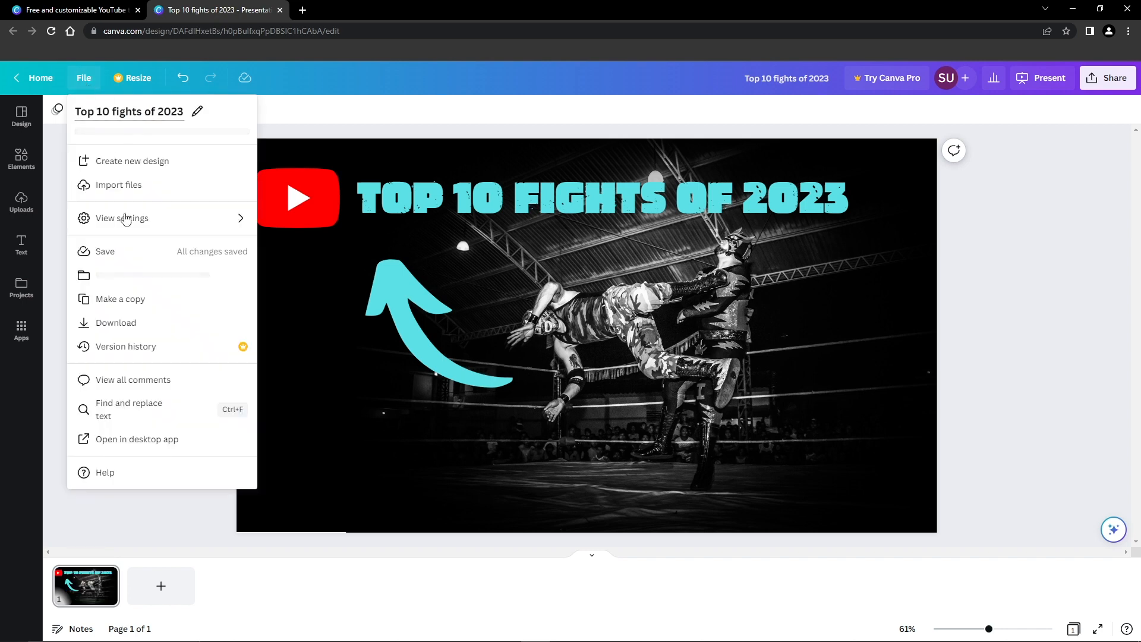
pyautogui.click(115, 323)
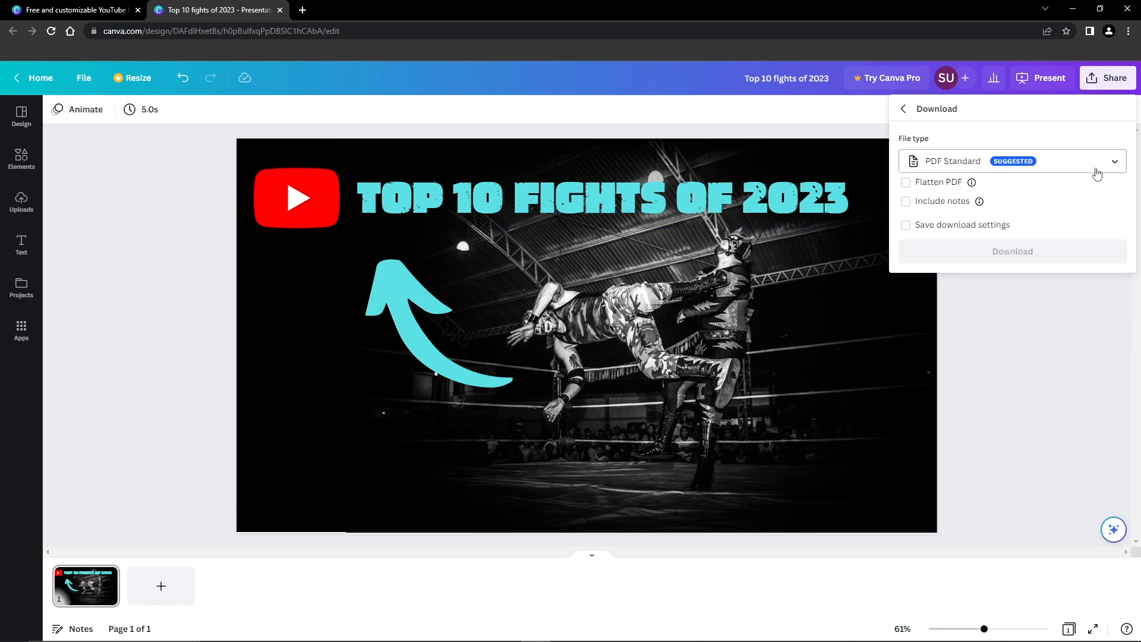
pyautogui.click(1003, 165)
pyautogui.click(986, 268)
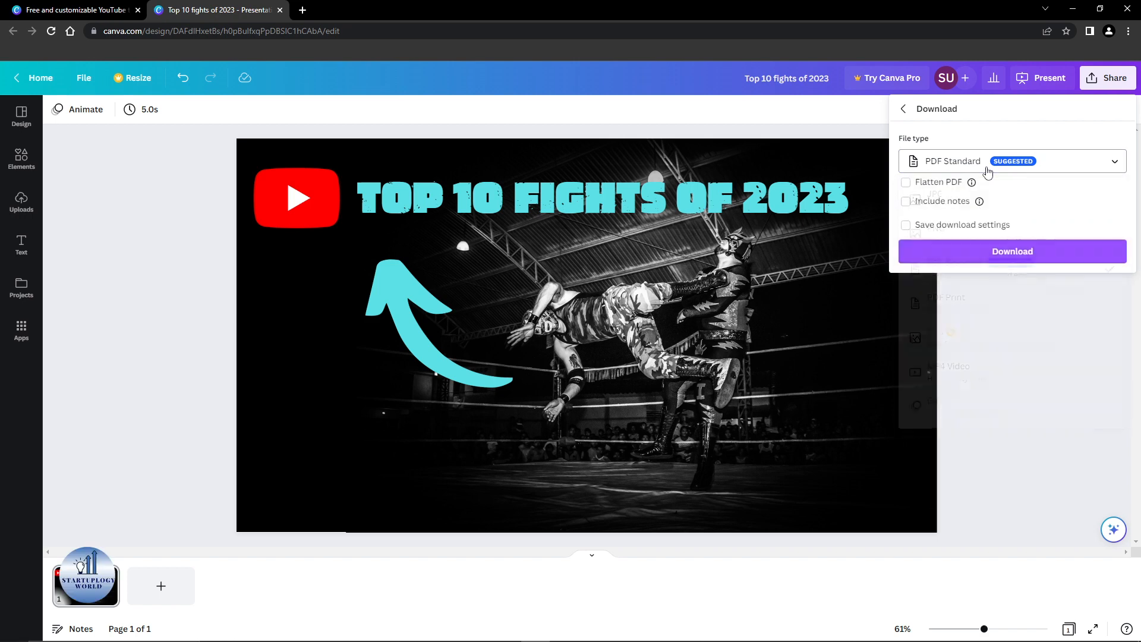
pyautogui.click(984, 261)
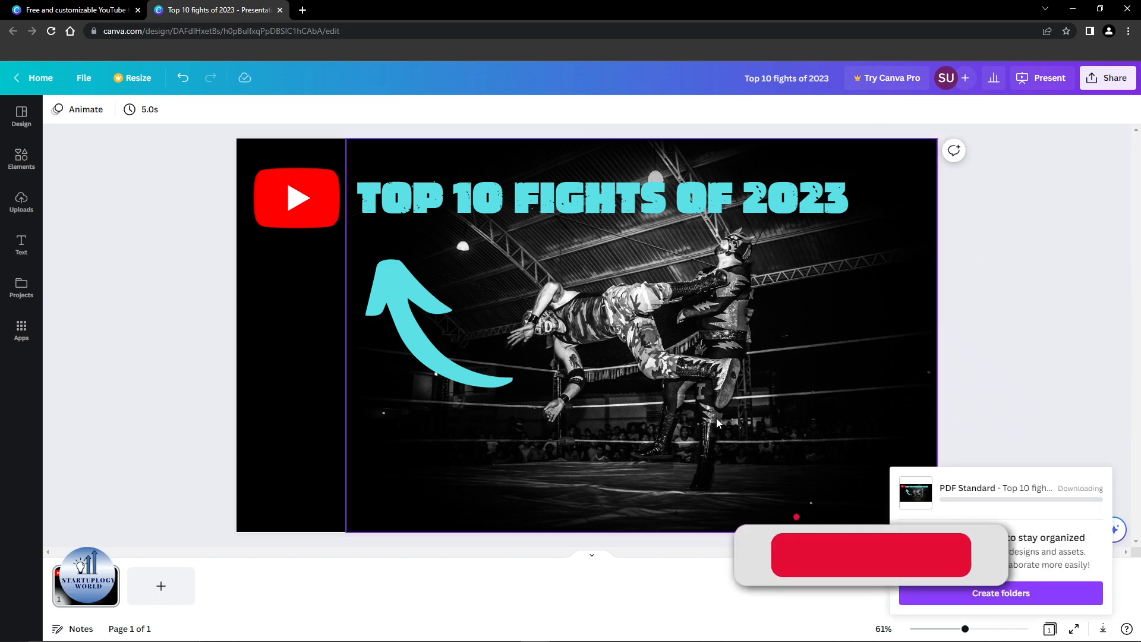